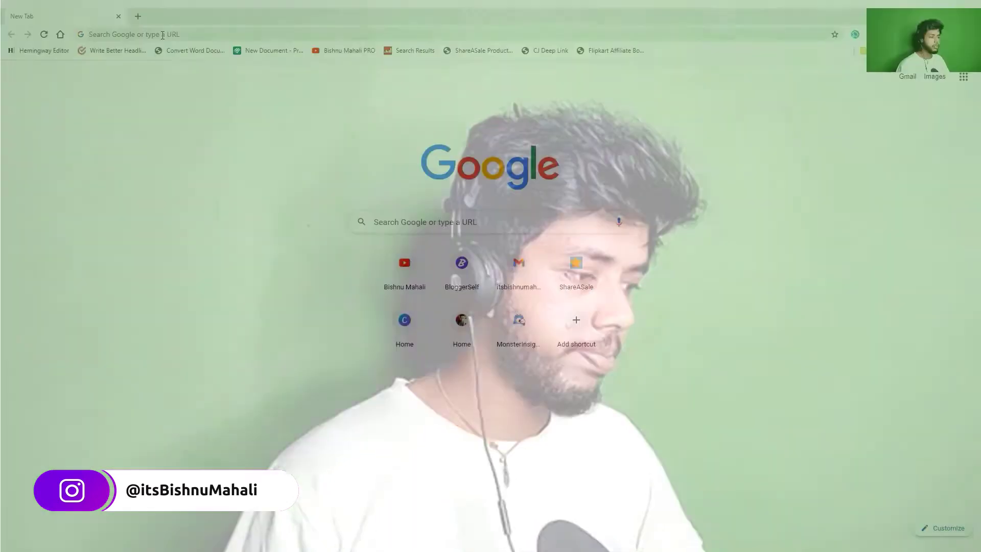
Load bmahali.com, scroll down to review its dark multi-column footer, then return to the top
text(bmahali.com)
key(Return)
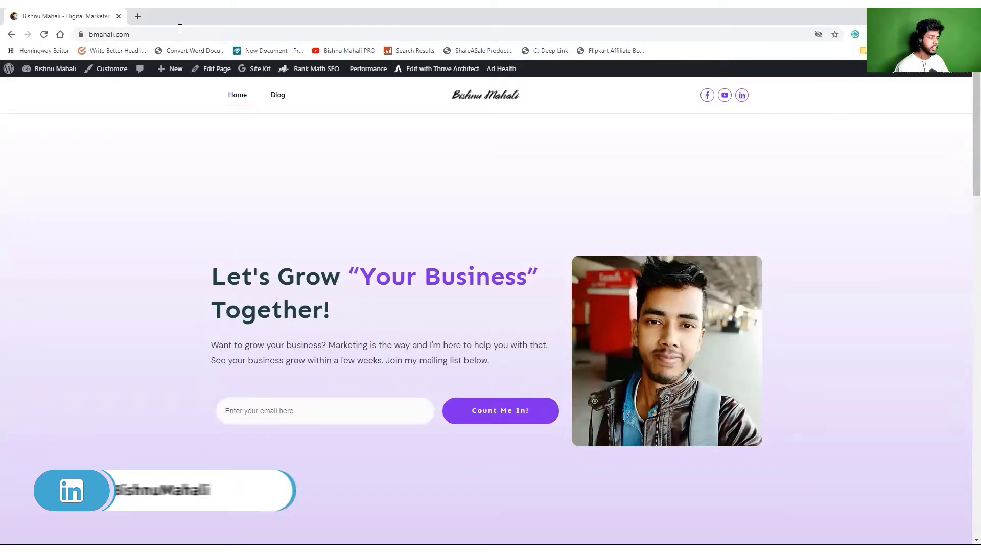
scroll(381, 257, down, 10)
scroll(382, 259, down, 10)
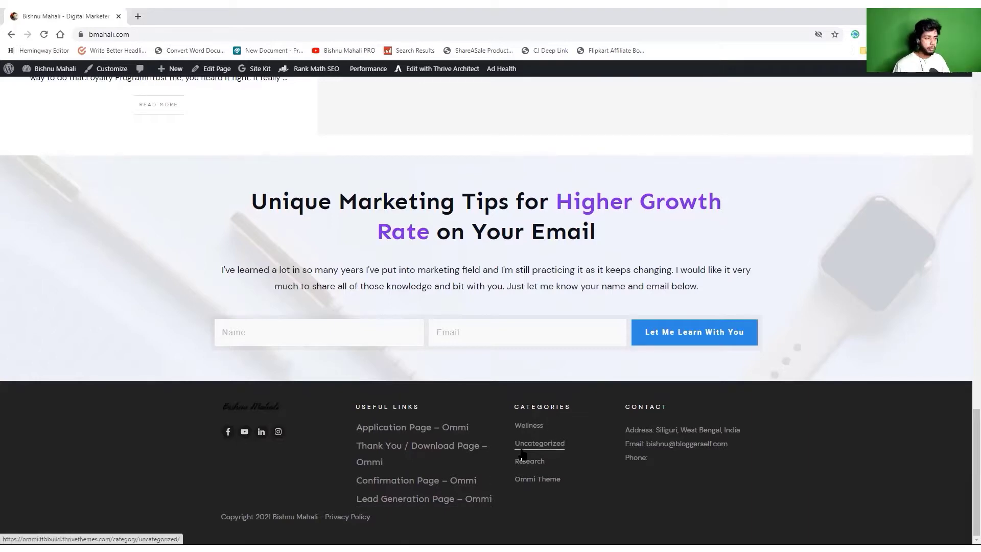
scroll(522, 454, up, 20)
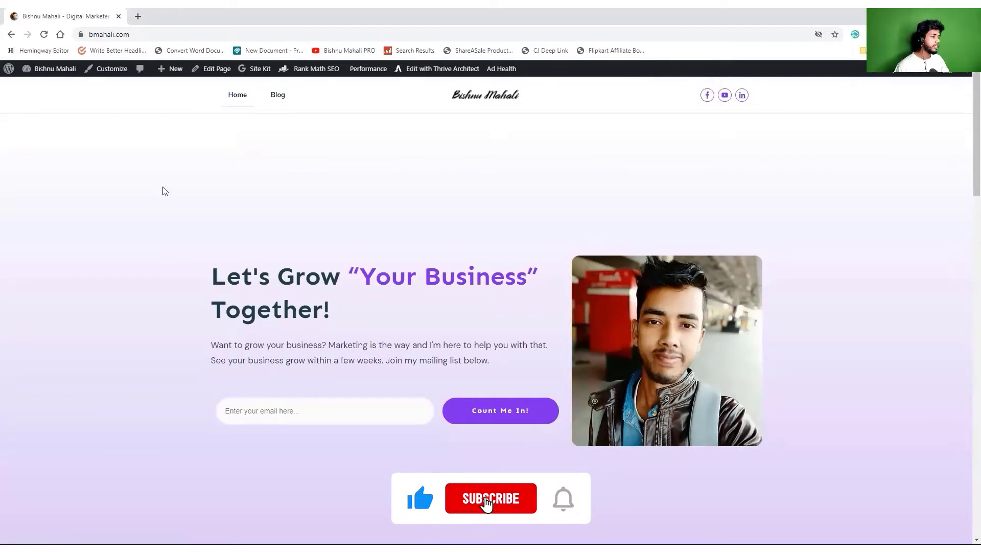
Go to the WordPress admin dashboard, open Thrive Dashboard and scroll to its Thrive Features
mouse_move(51, 68)
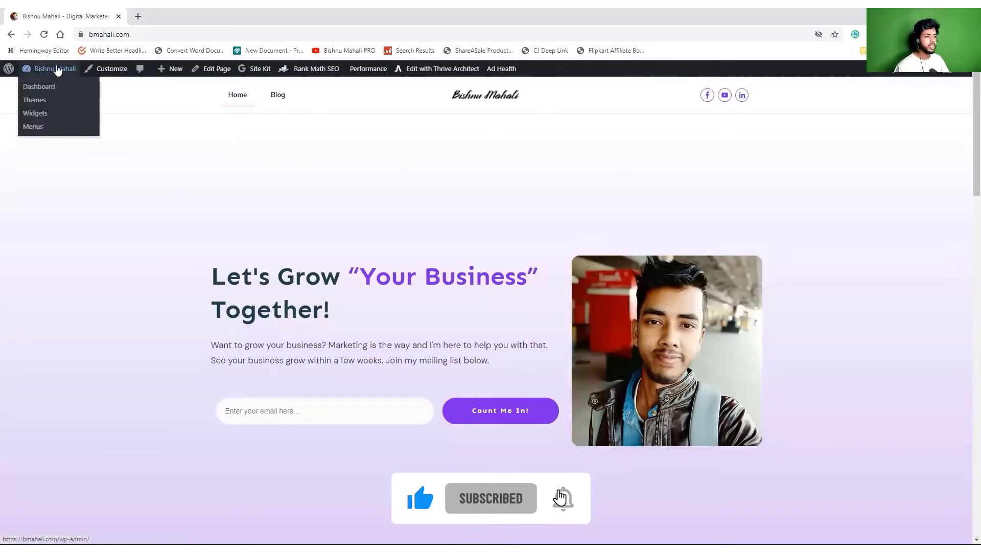
click(40, 92)
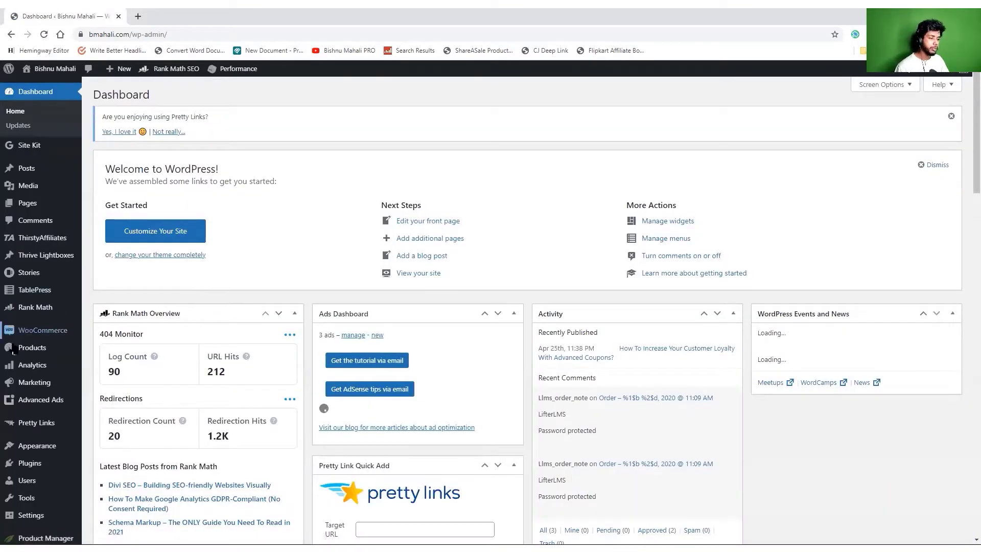
mouse_move(23, 450)
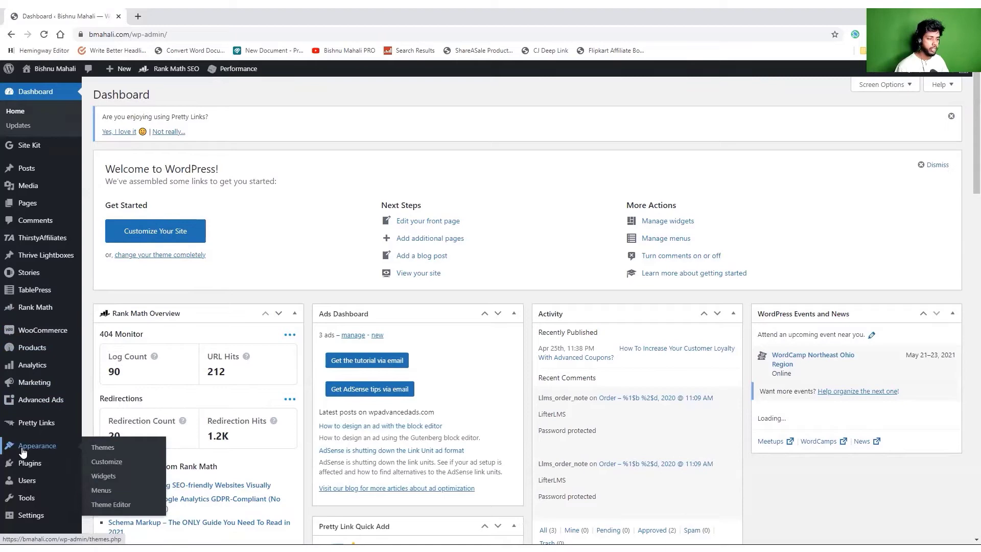
scroll(23, 450, down, 3)
mouse_move(46, 477)
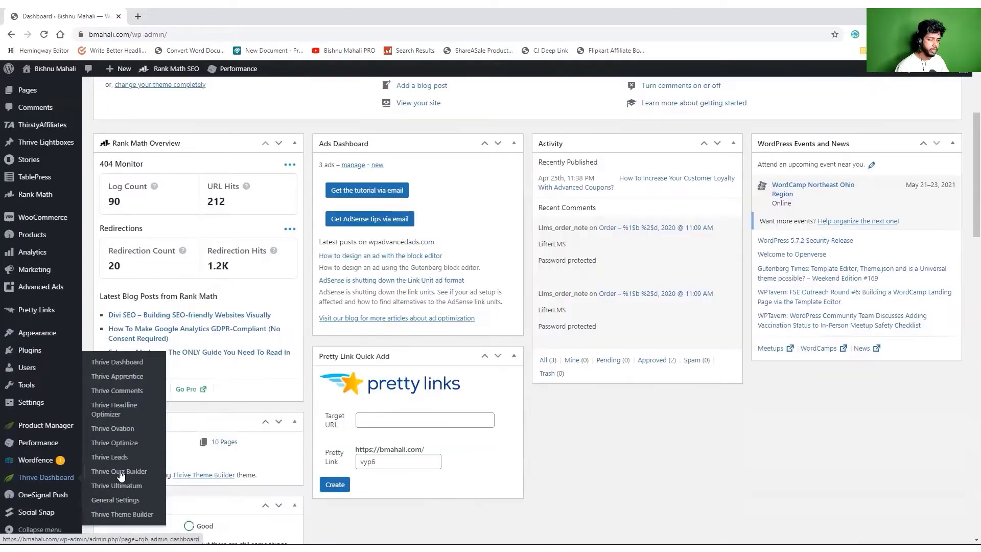
click(119, 364)
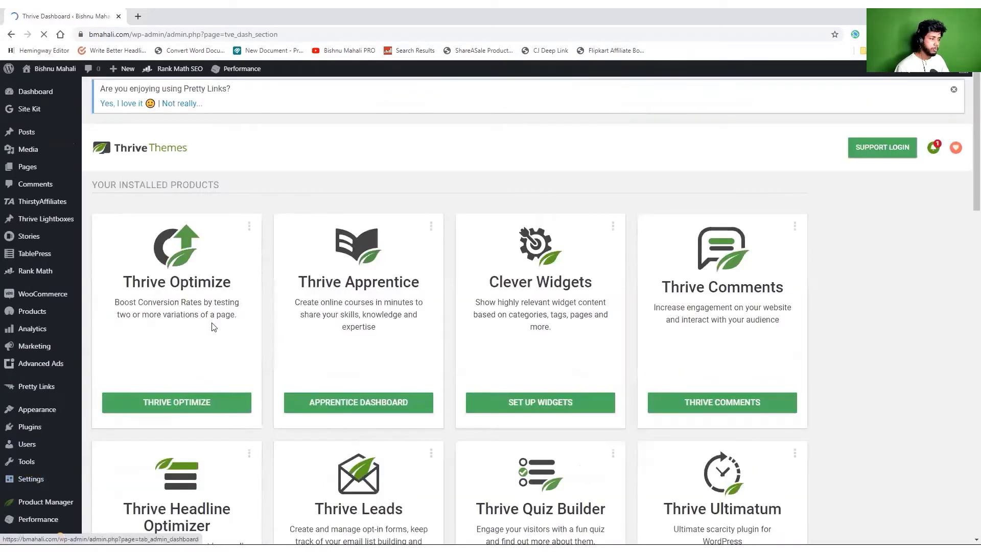
scroll(506, 269, down, 15)
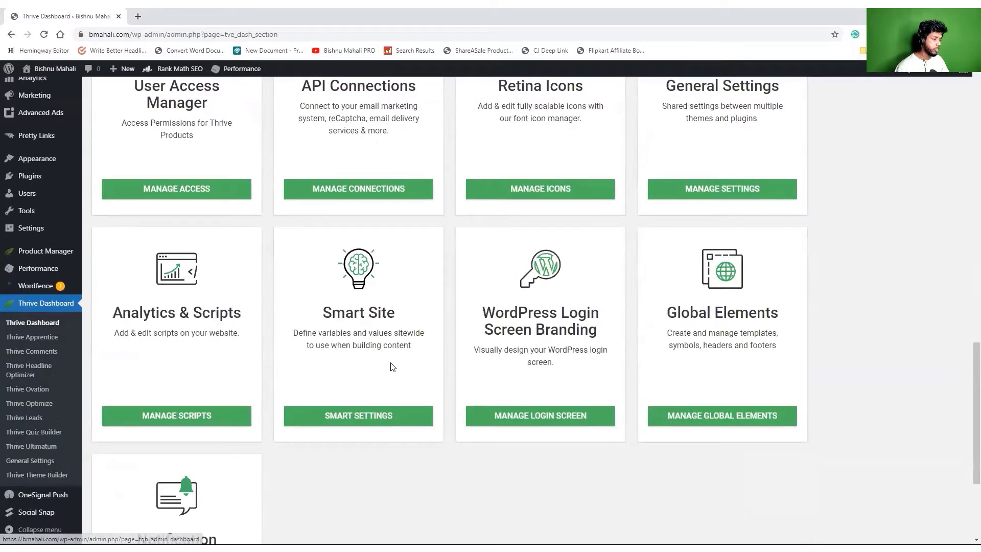
scroll(380, 396, up, 3)
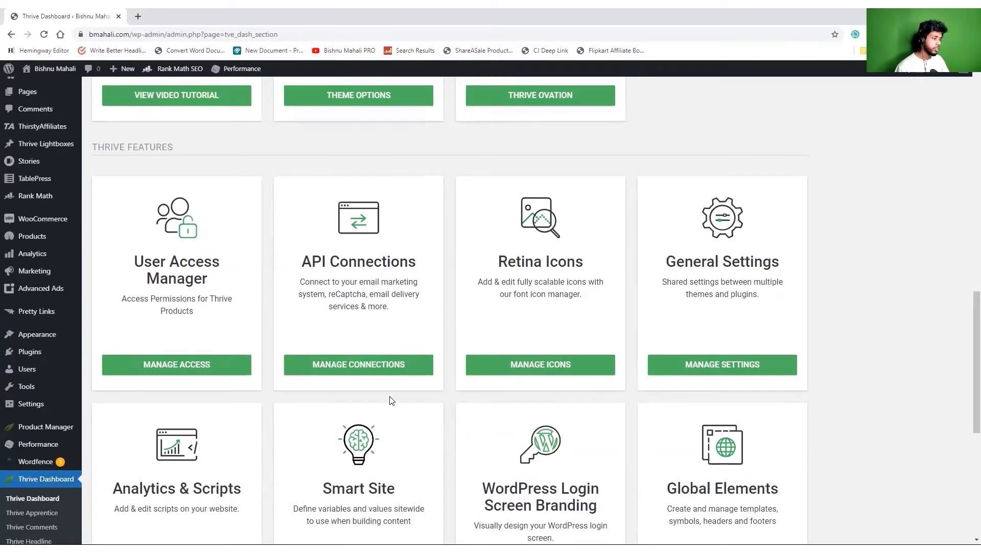
scroll(390, 400, up, 7)
scroll(390, 401, down, 10)
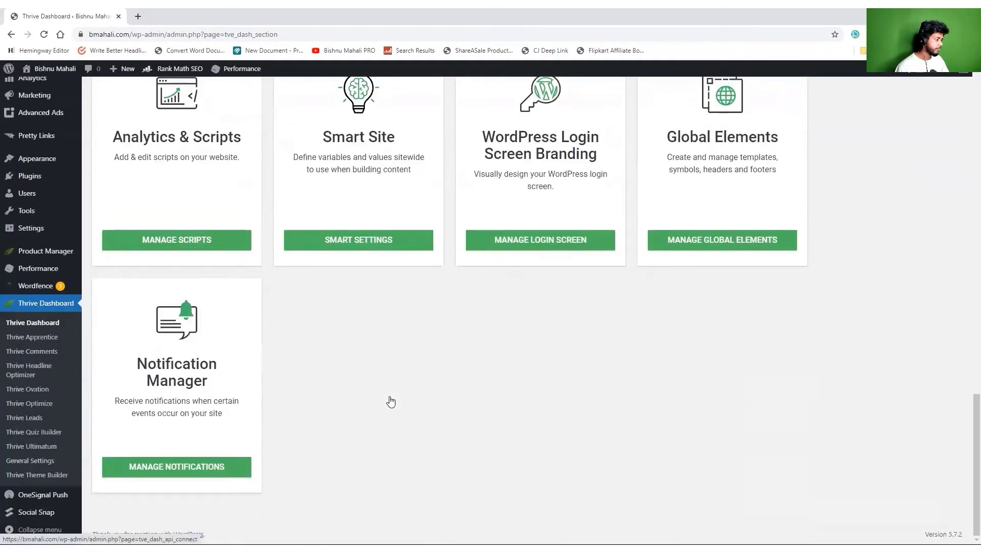
Open Global Elements and browse the footer previews on the Footers tab
click(736, 243)
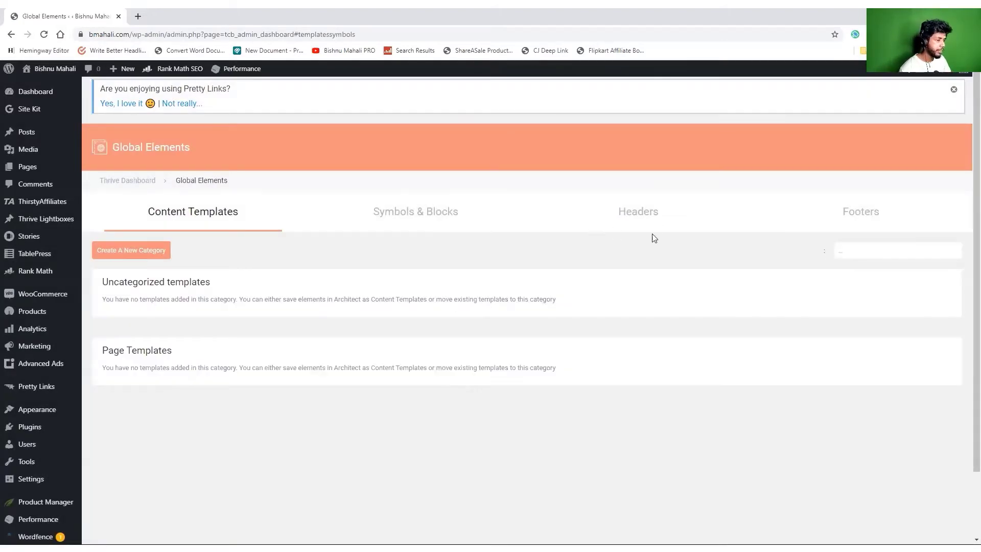
click(861, 213)
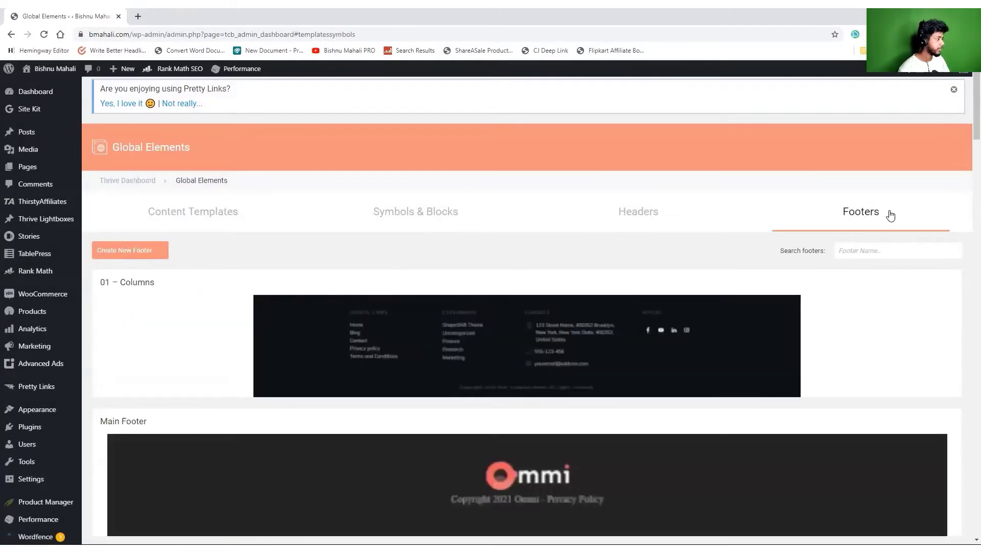
scroll(575, 455, down, 15)
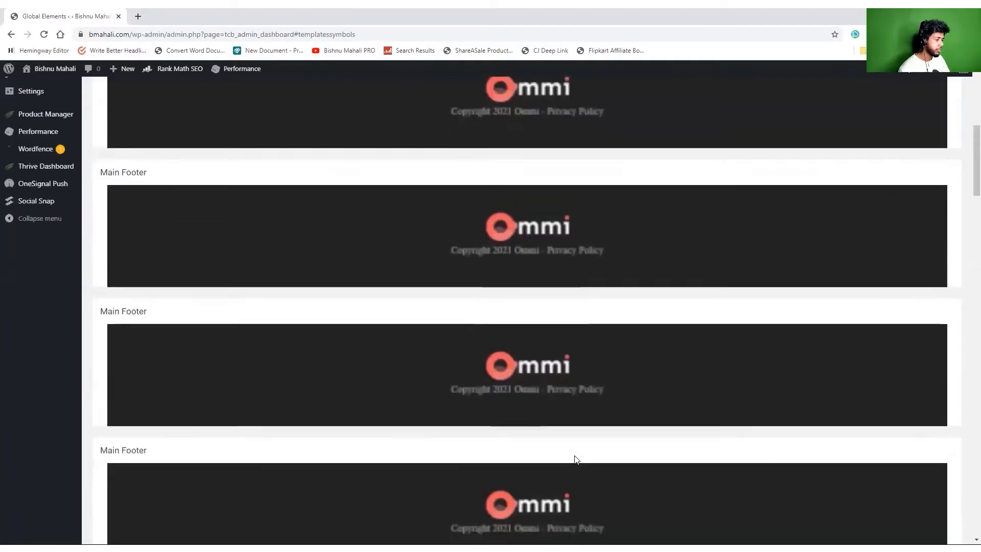
scroll(575, 455, up, 15)
mouse_move(472, 361)
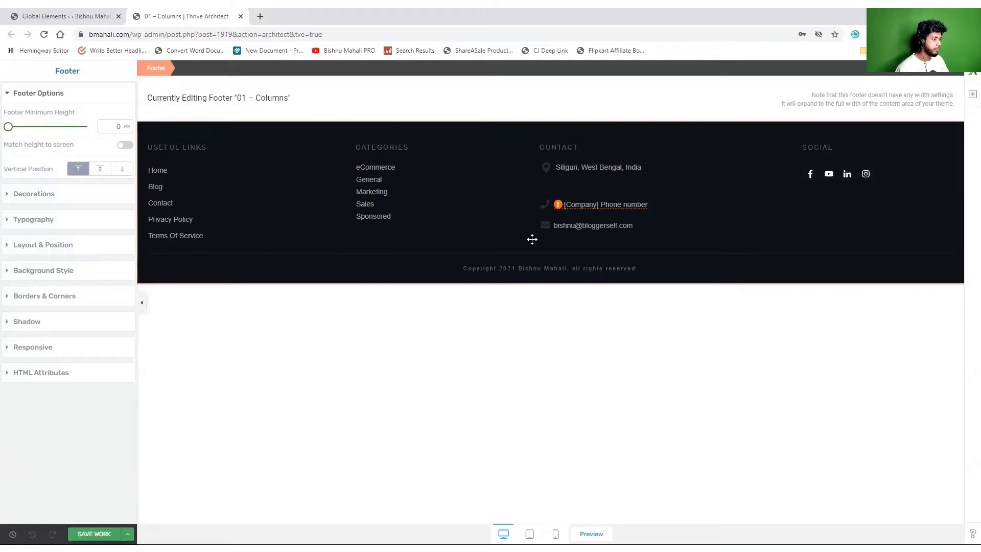
Return to the Footers list showing Main Footer and 01 – Columns, and scroll through it
click(115, 16)
scroll(483, 376, down, 5)
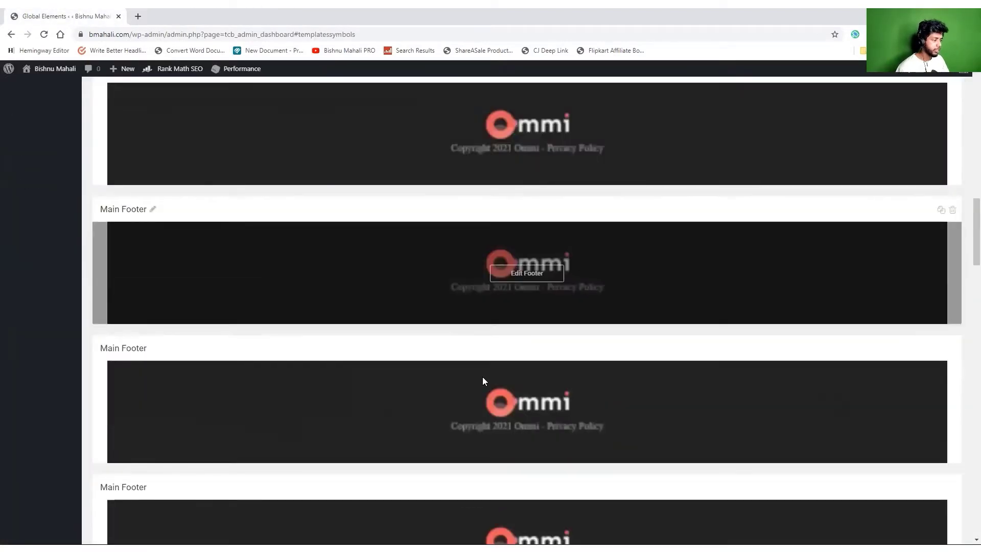
scroll(482, 376, down, 15)
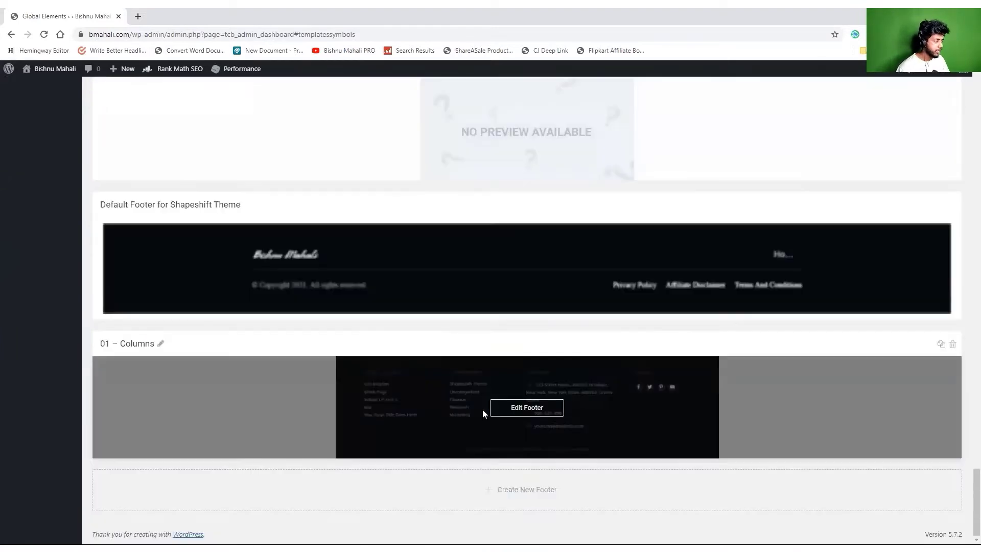
scroll(482, 413, up, 15)
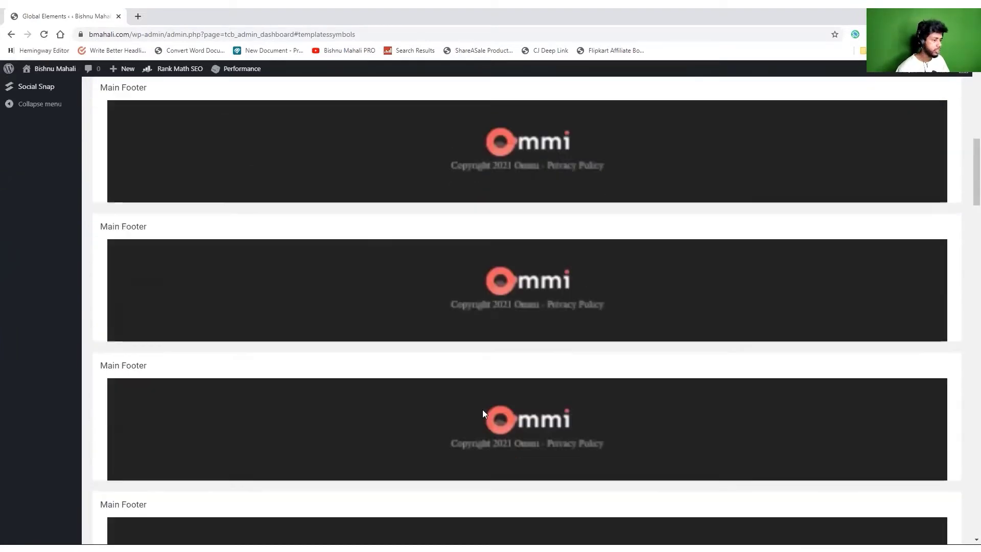
scroll(483, 410, up, 10)
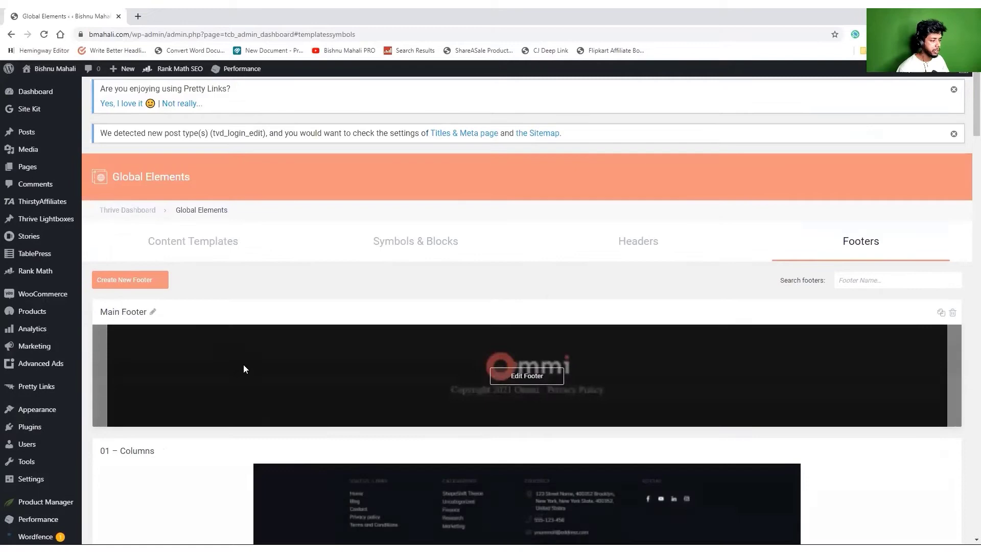
Open the live site in a new tab to check its current footer
mouse_move(29, 75)
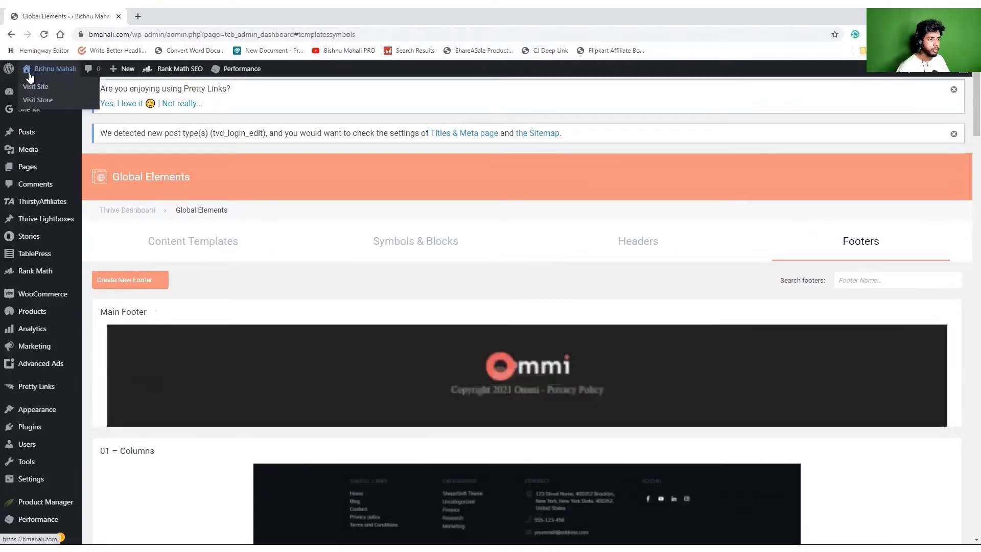
right_click(36, 87)
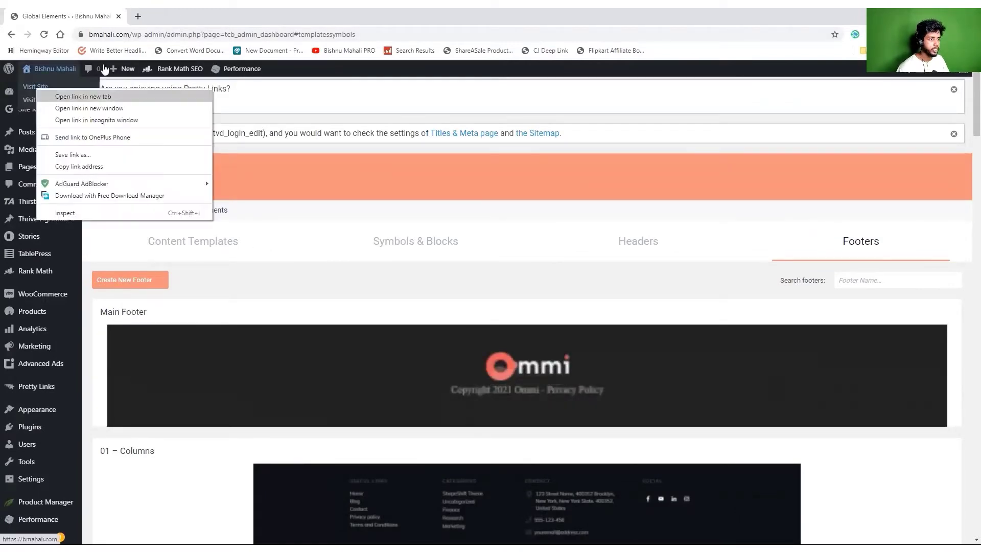
click(68, 96)
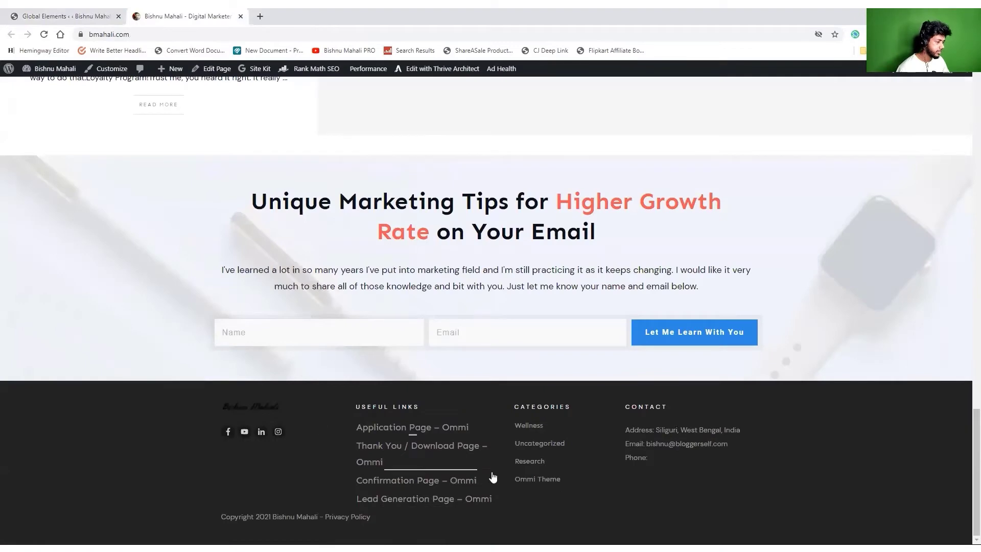
click(87, 15)
scroll(409, 286, down, 5)
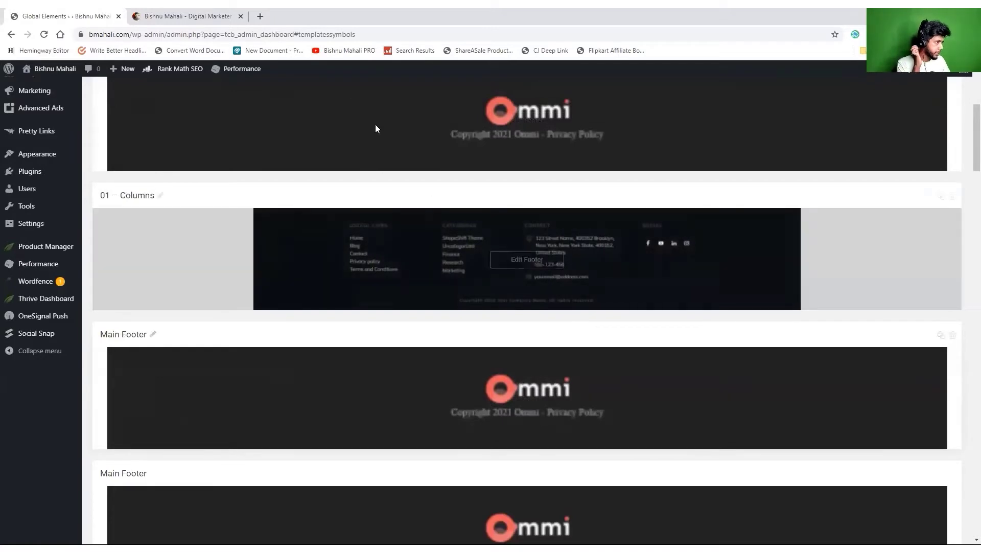
click(207, 12)
Back in the footers list, open the Default Footer for Ommi template for editing
click(50, 11)
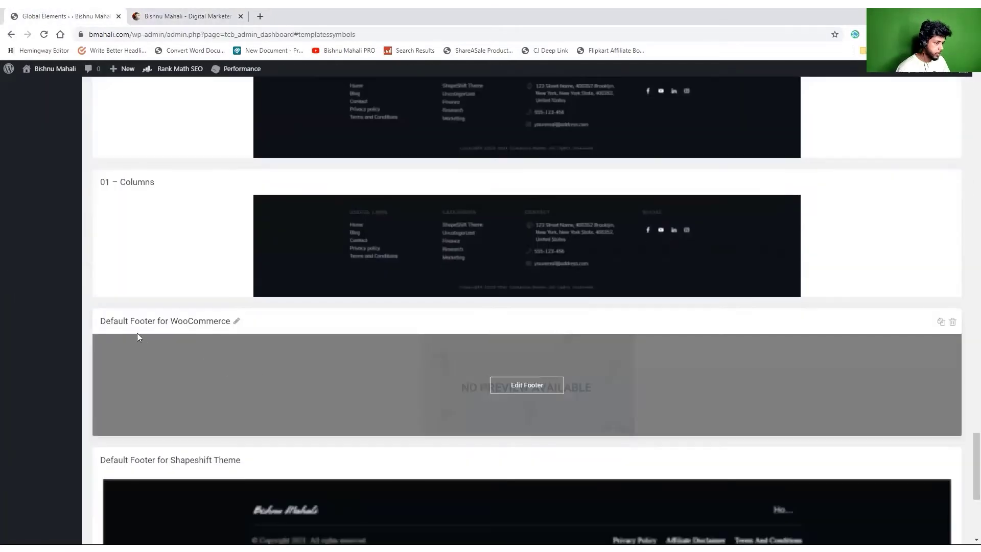
scroll(333, 388, down, 5)
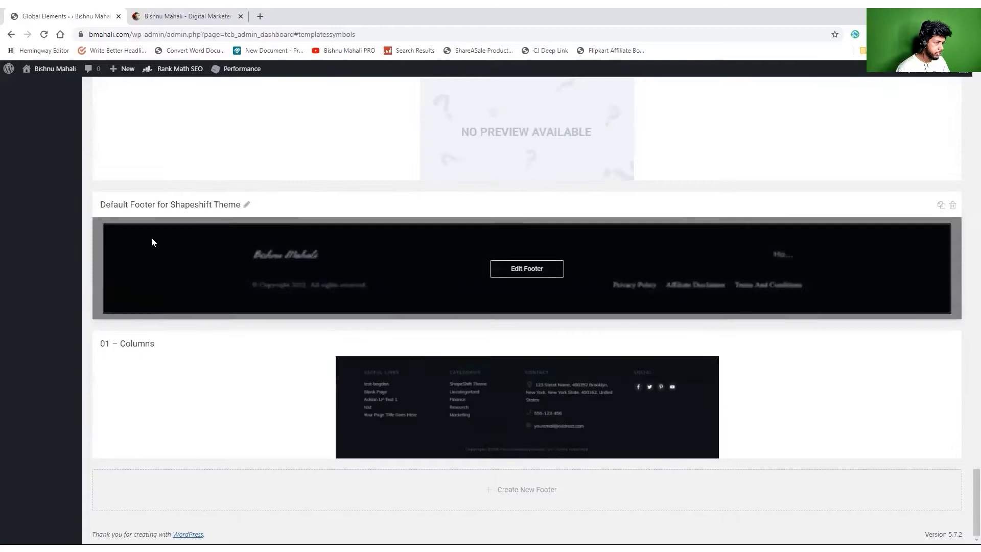
mouse_move(302, 427)
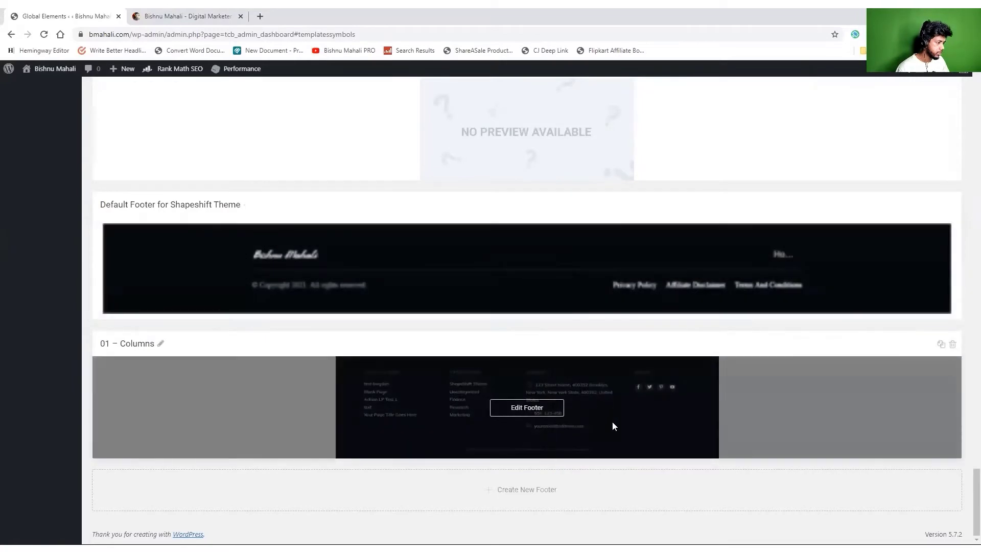
scroll(628, 434, up, 20)
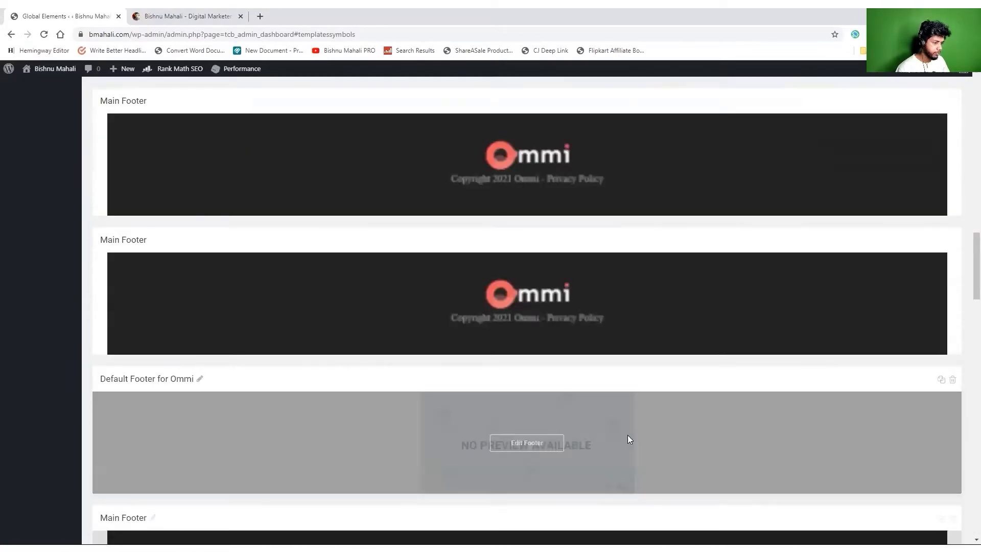
scroll(615, 437, down, 5)
scroll(381, 339, up, 3)
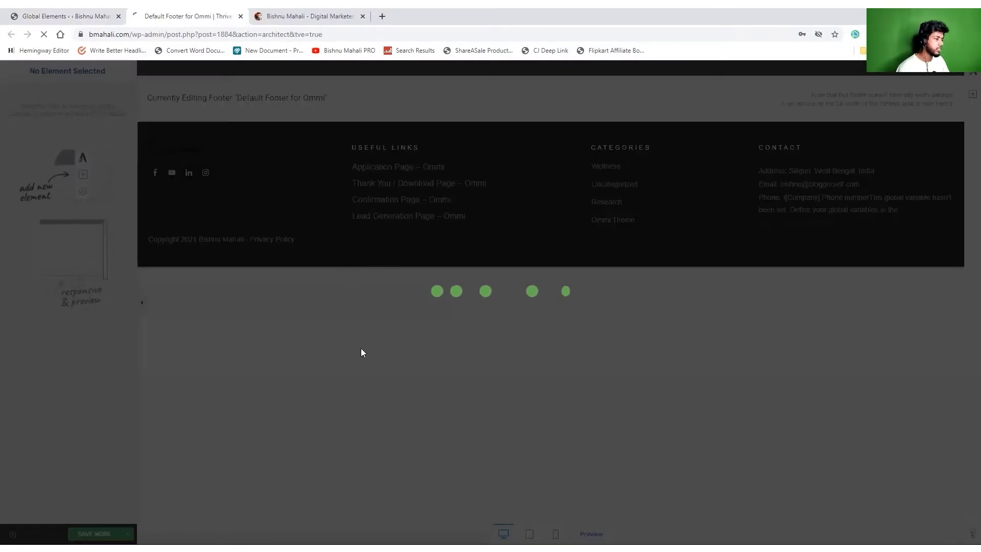
Compare the live footer, then select the footer logo and inspect its dark and light variations
click(280, 12)
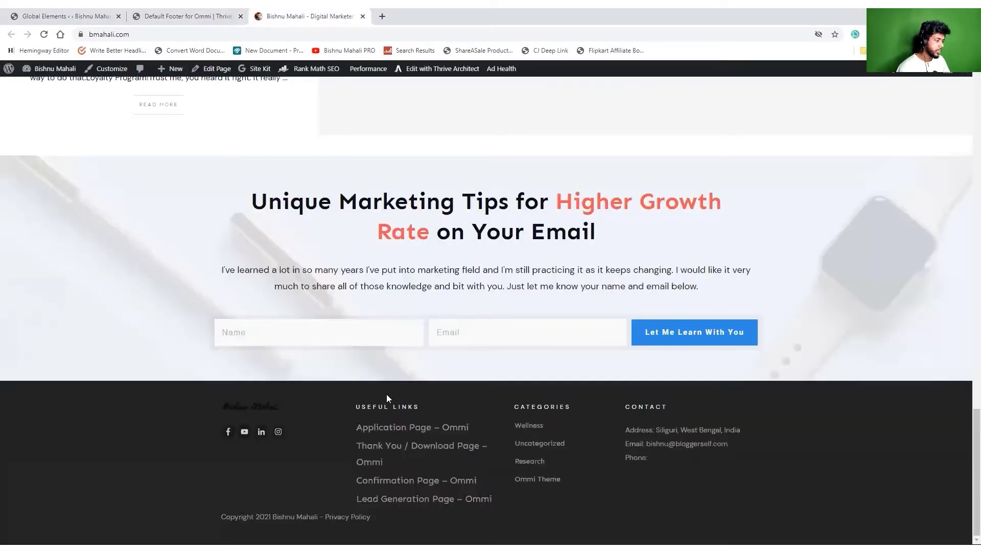
click(217, 12)
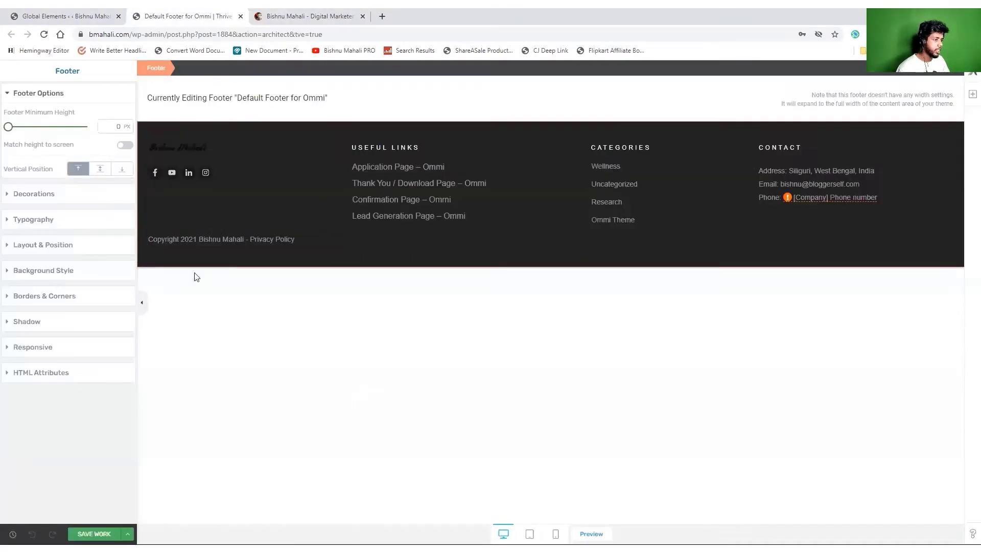
click(163, 149)
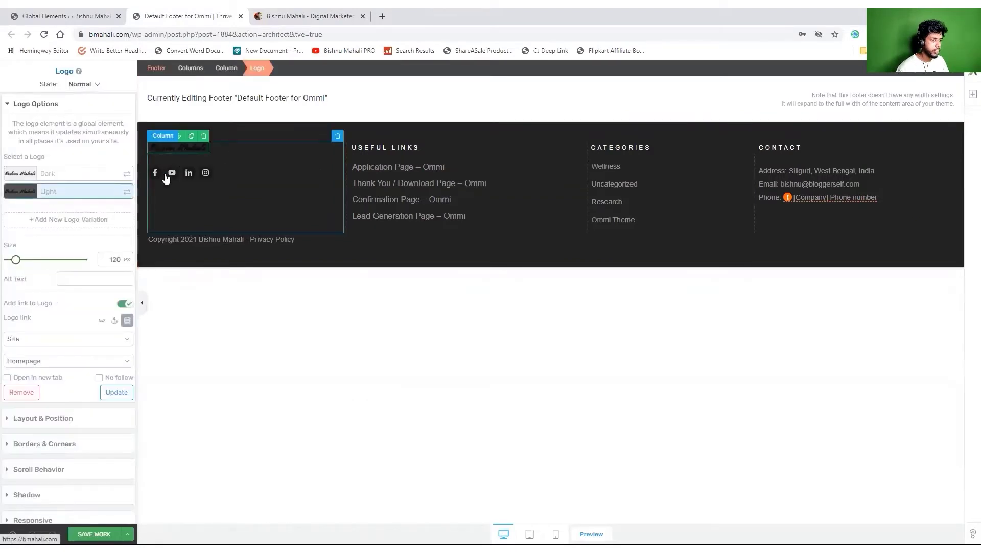
click(36, 175)
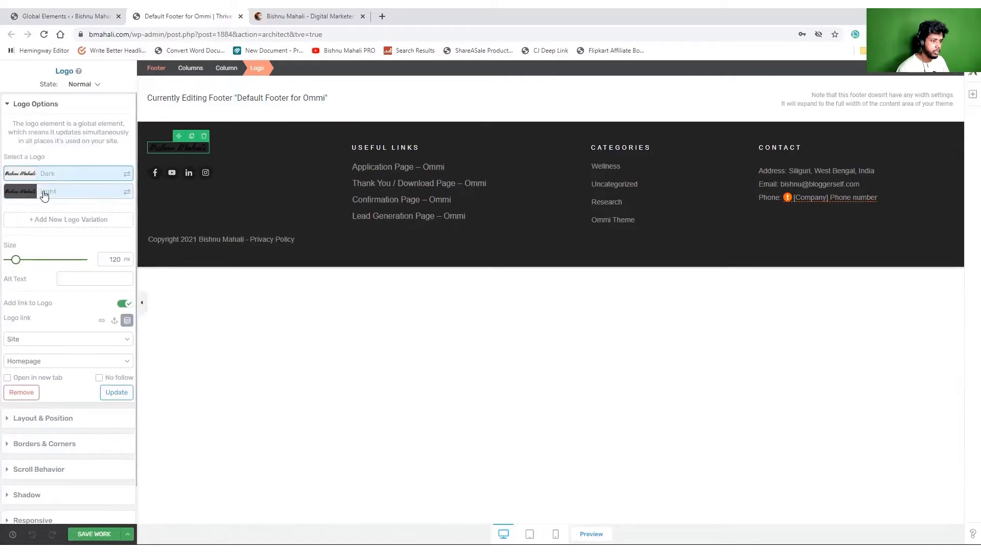
click(45, 194)
click(86, 177)
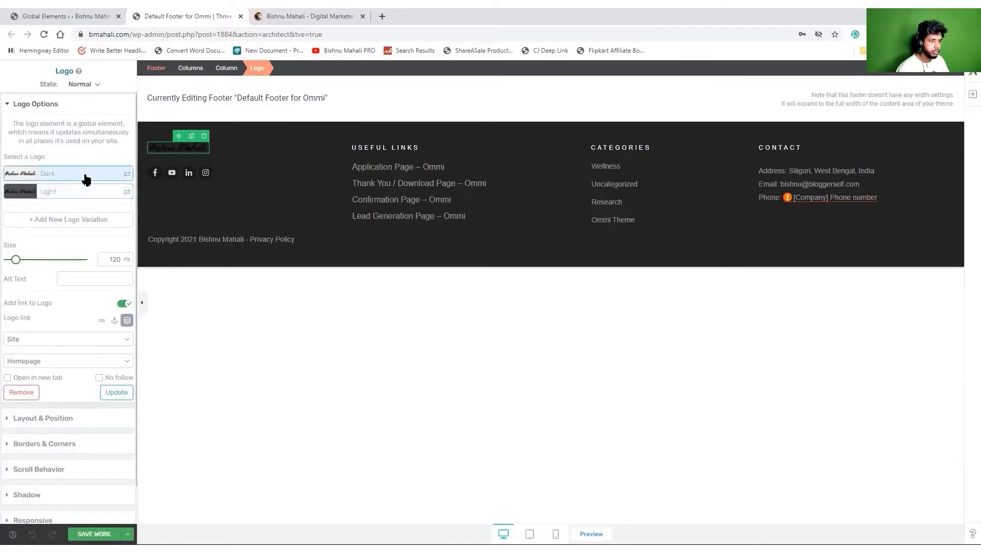
Replace the Light logo variation with the white logo image from the Media Library
click(127, 192)
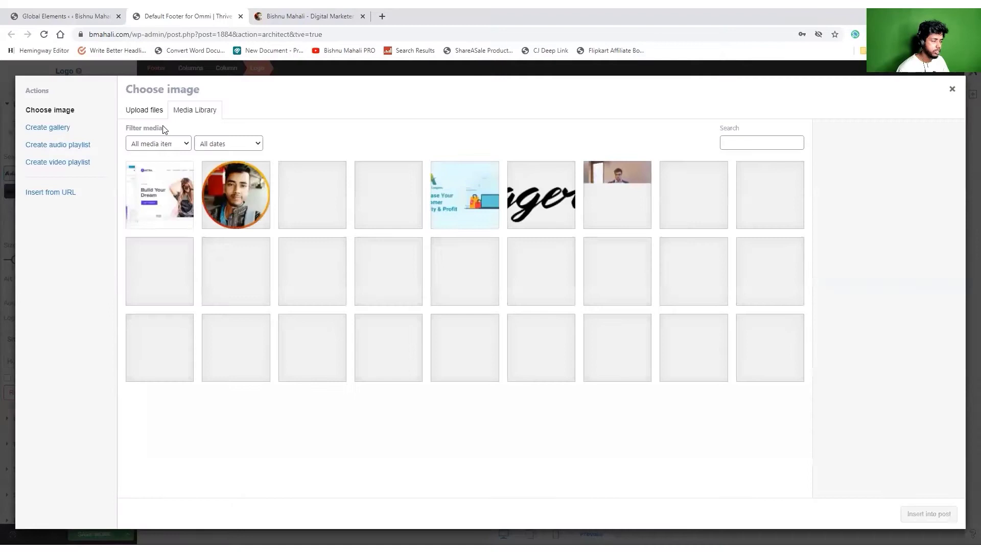
click(783, 216)
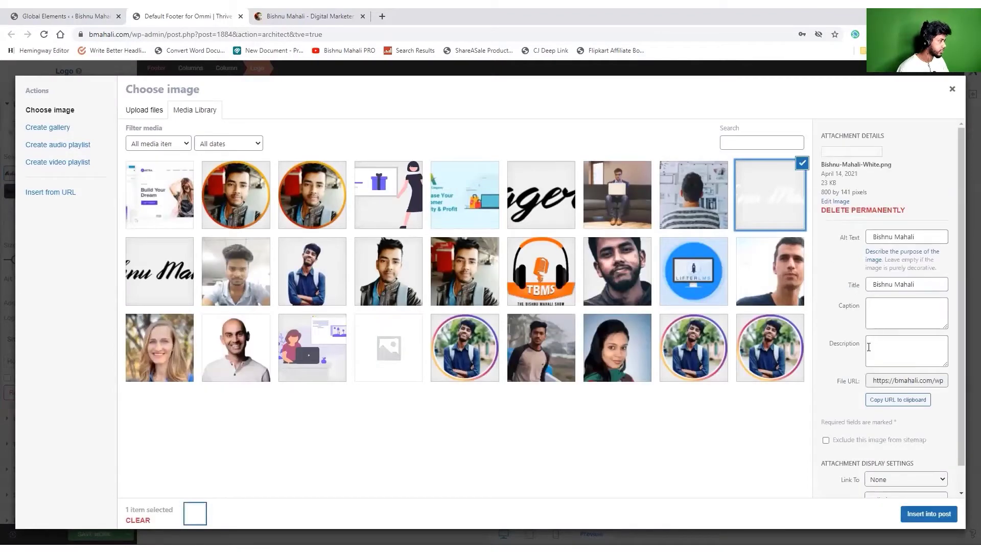
scroll(868, 347, down, 2)
click(906, 469)
click(899, 483)
click(929, 513)
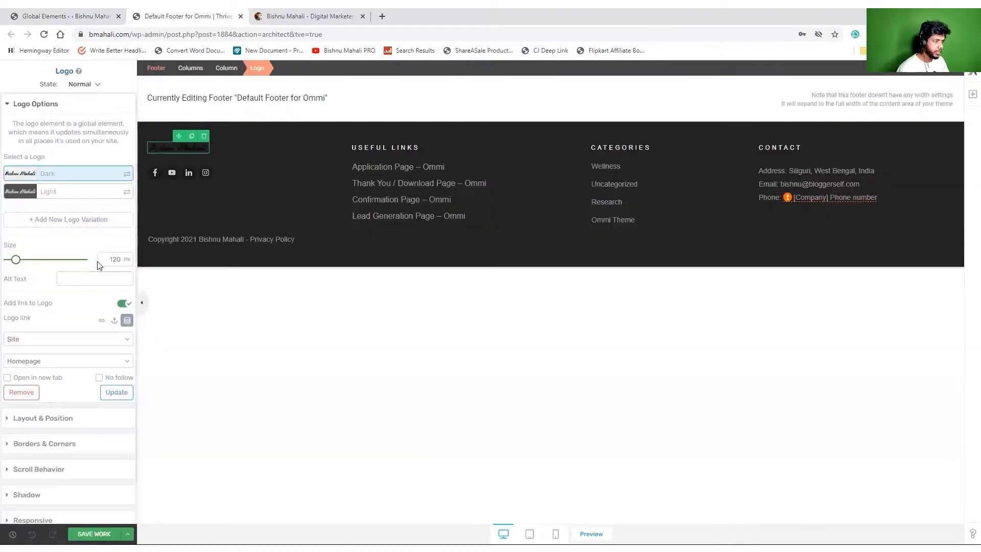
click(127, 192)
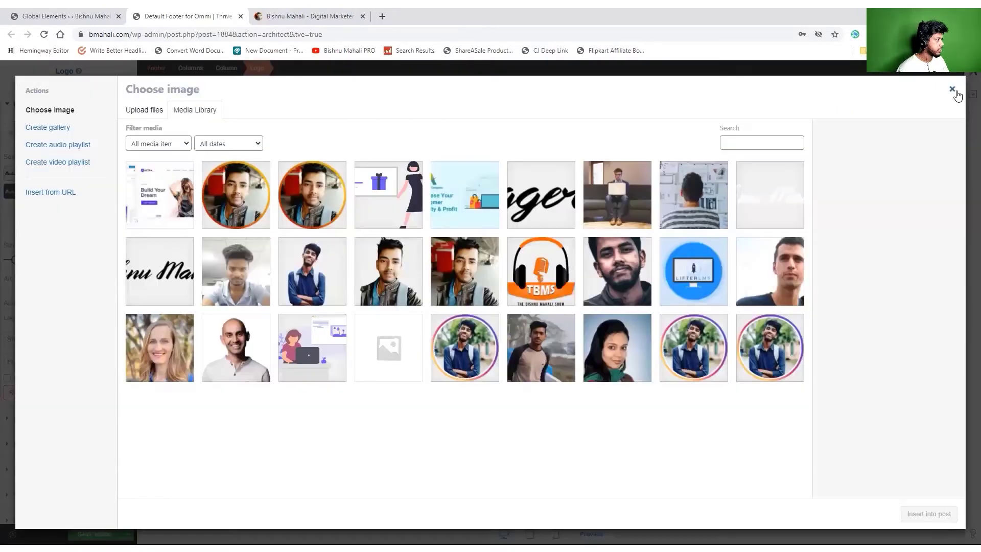
click(952, 89)
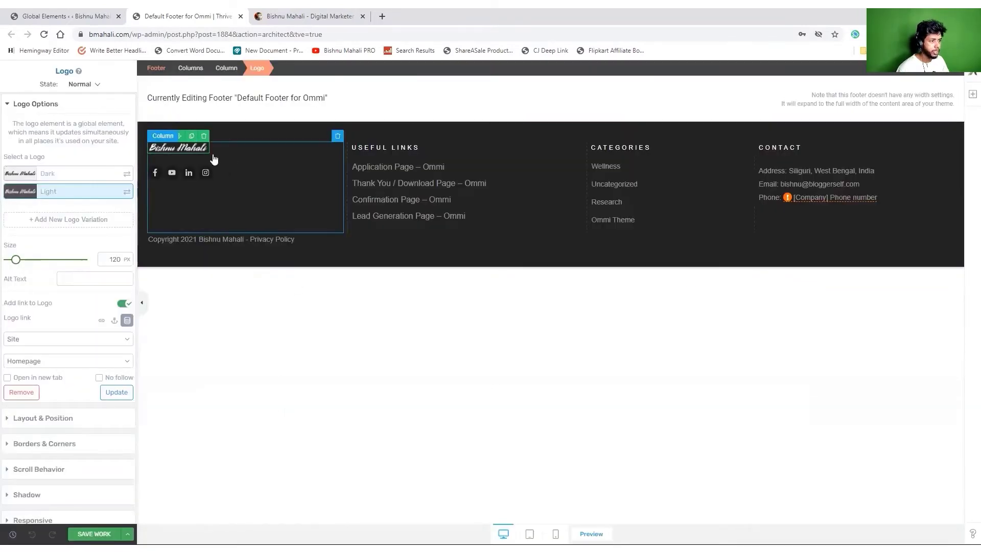
Add Twitter to the footer's Social Follow icons, briefly adding then removing Pinterest
click(171, 176)
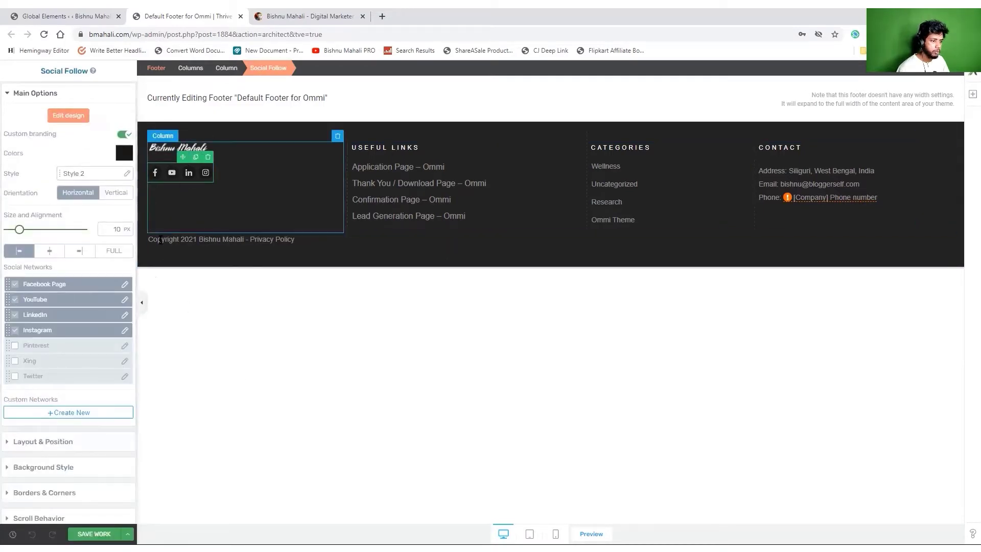
click(15, 346)
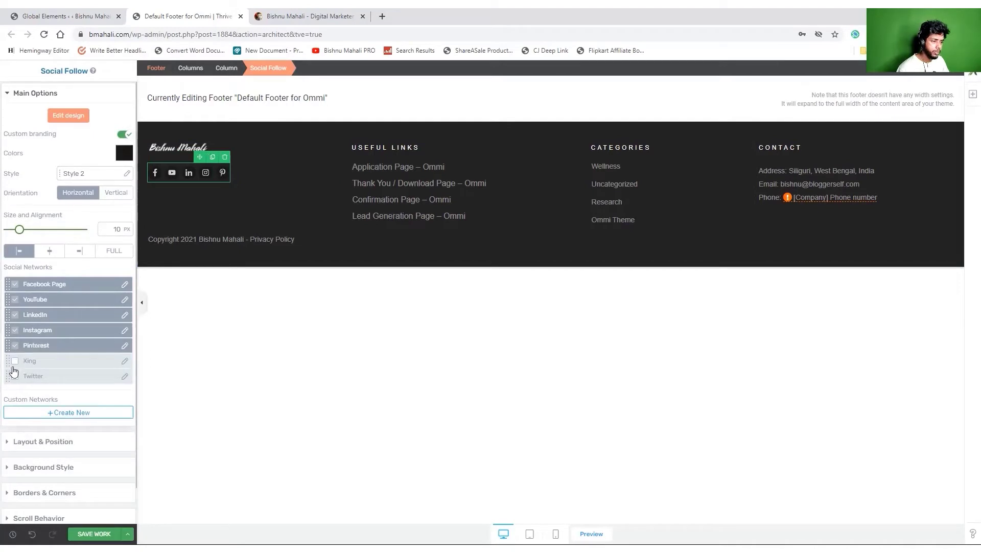
click(15, 376)
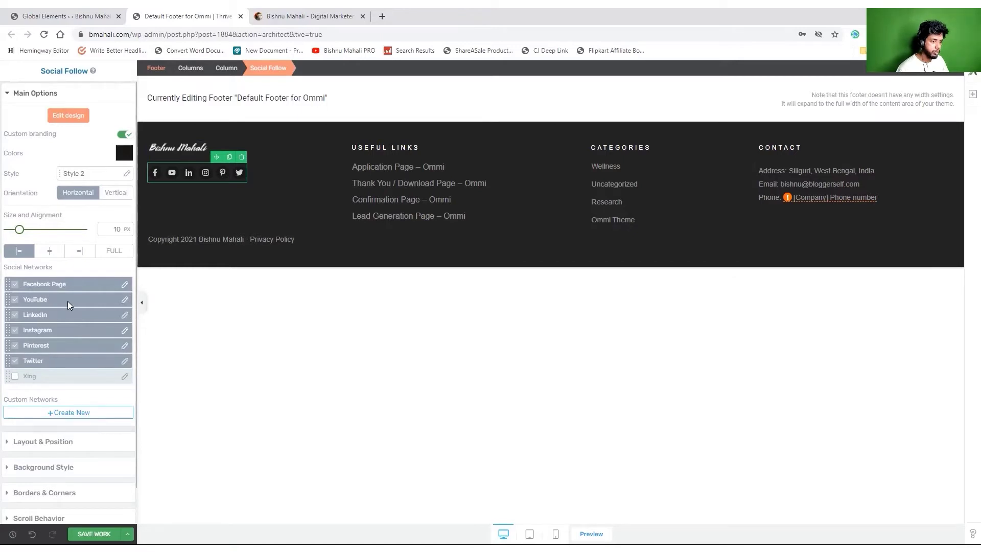
click(15, 347)
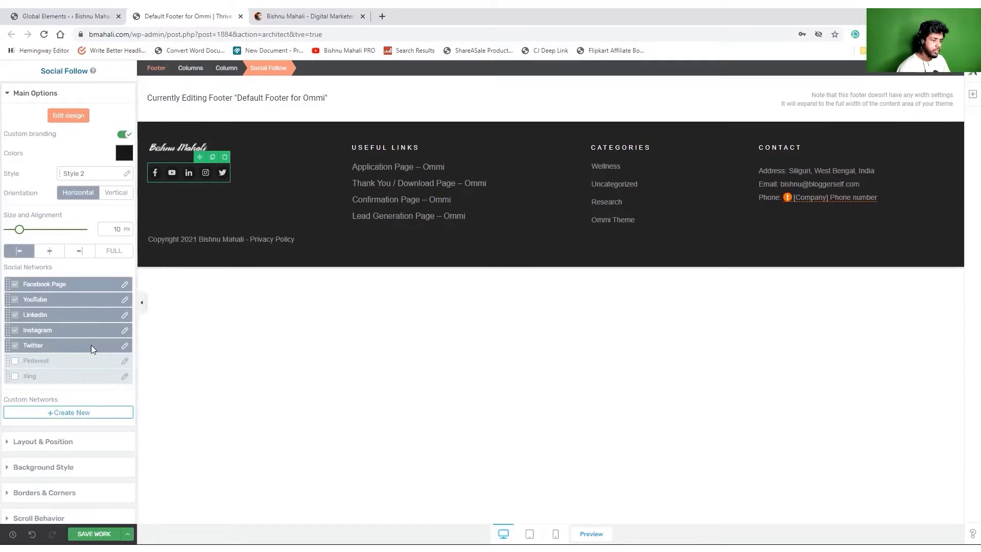
Try orange, purple, teal and blue accent colours on the social icons, then discard them
click(124, 153)
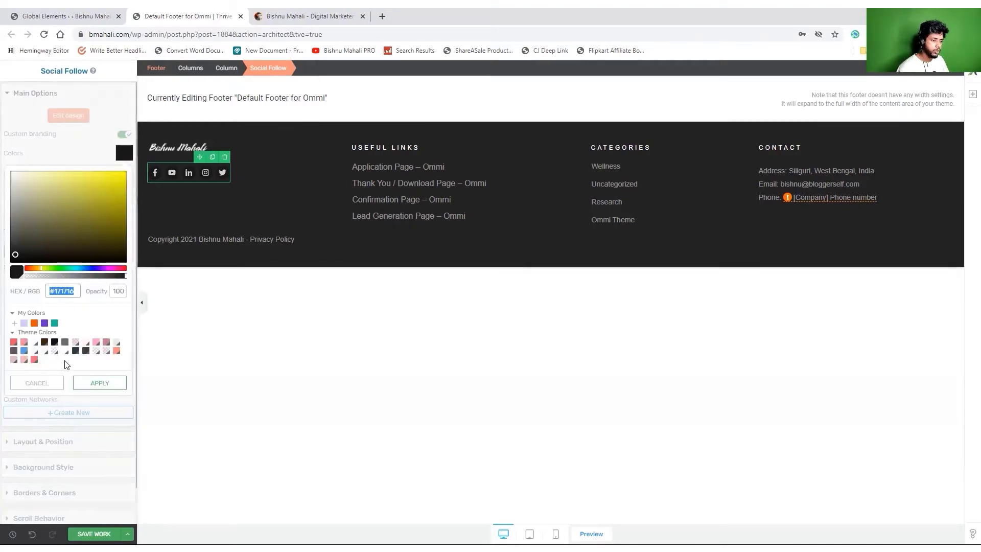
click(34, 323)
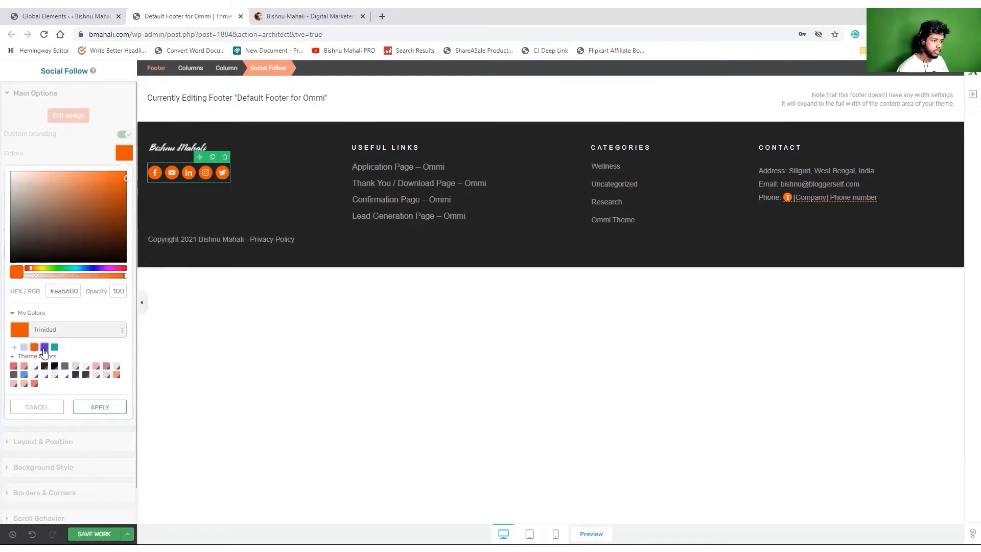
click(45, 347)
click(55, 348)
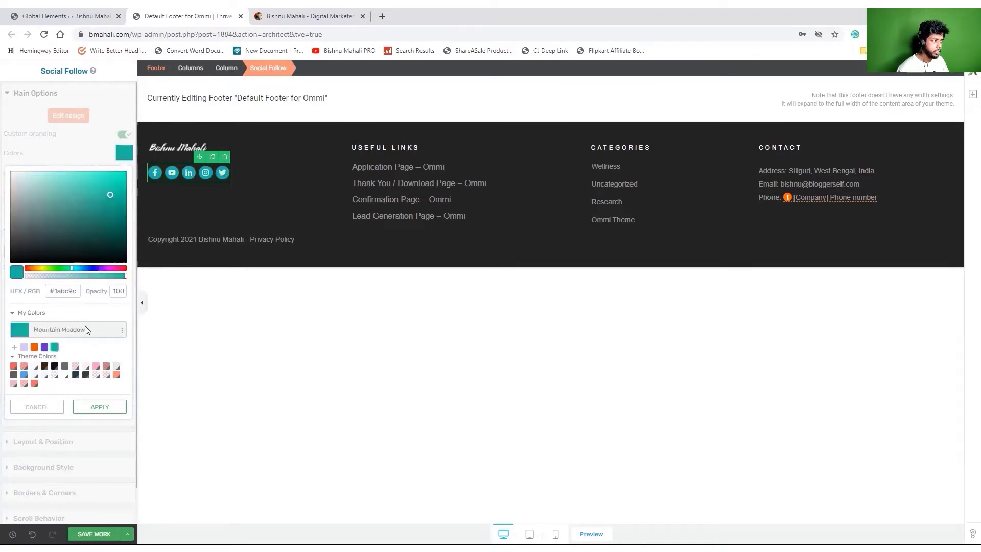
click(26, 377)
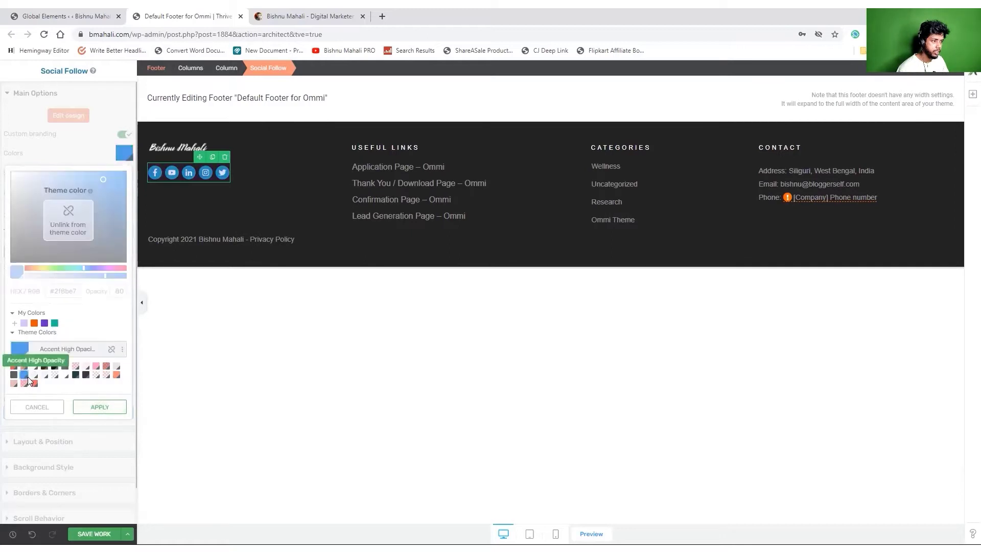
click(54, 406)
Keep icon Style 2 and turn off custom branding so icons show brand colours
click(89, 175)
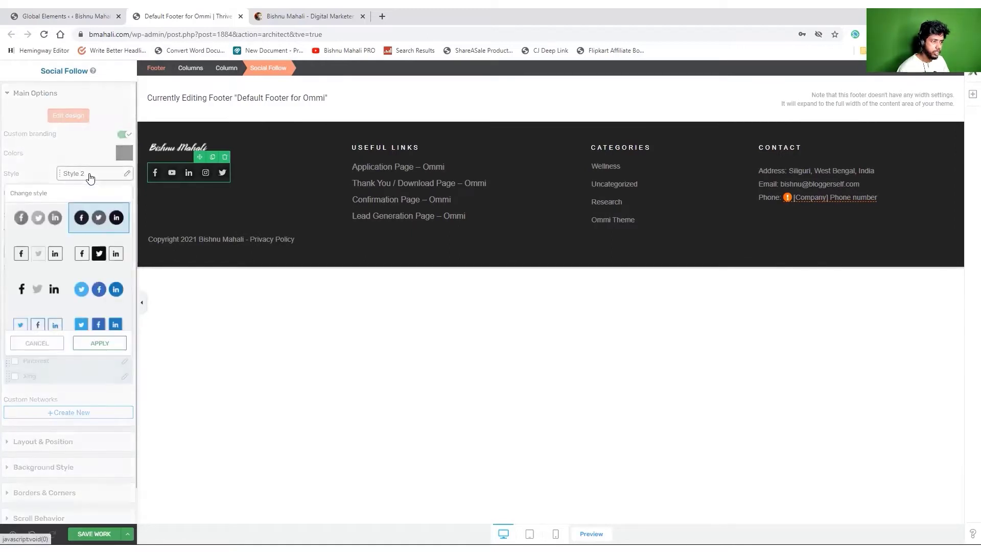
click(46, 344)
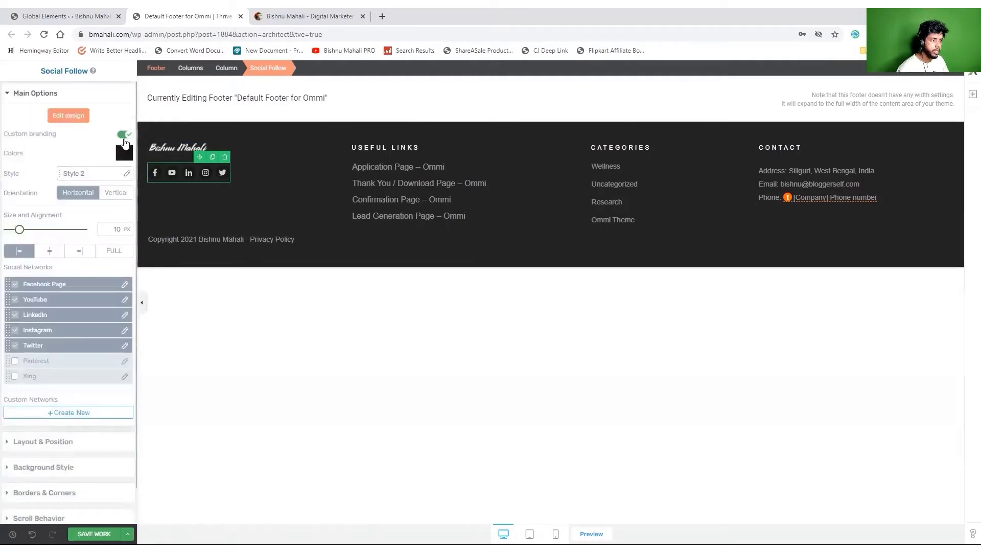
click(123, 136)
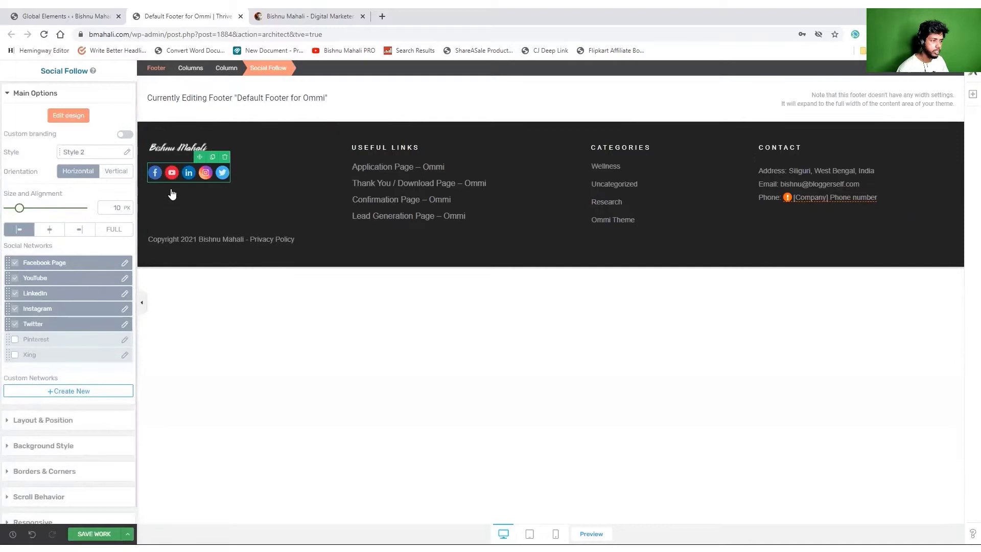
click(175, 313)
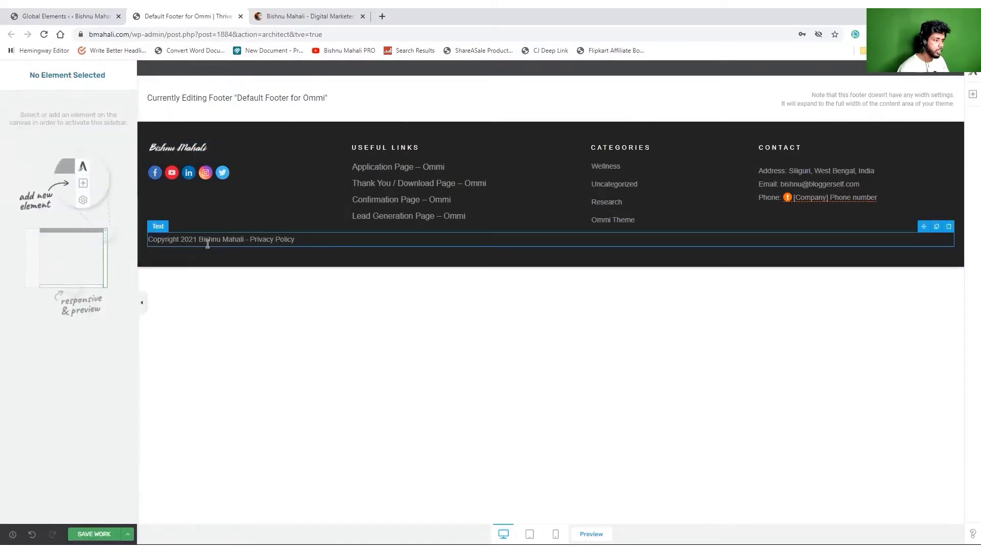
Center-align the footer's Copyright and Privacy Policy text line
click(238, 244)
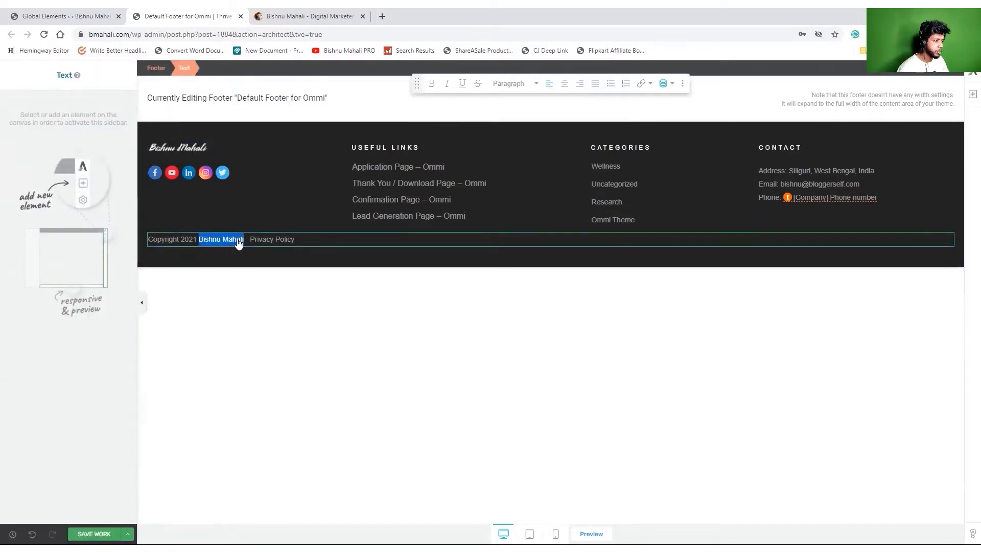
click(183, 238)
click(565, 85)
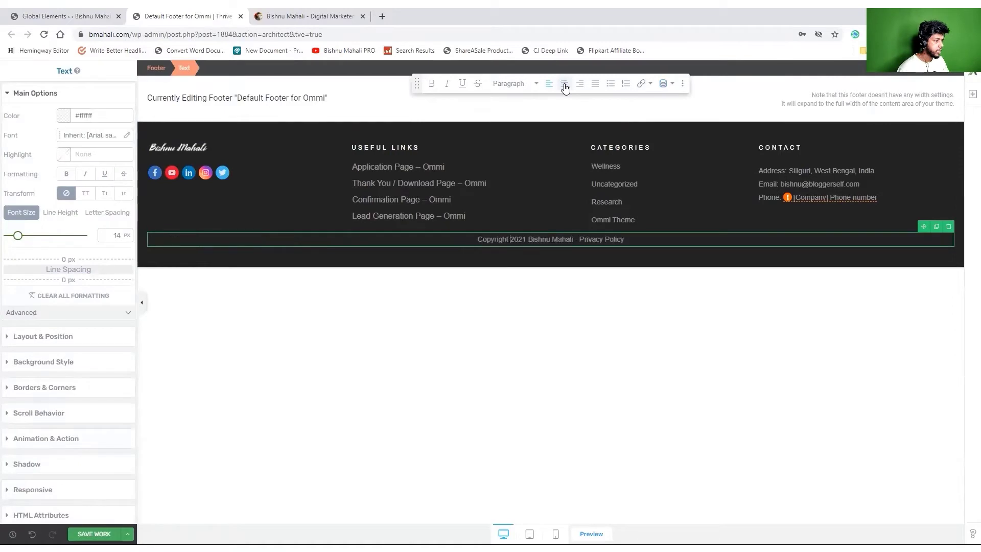
Delete the Categories list and column and the Contact column, then select the USEFUL LINKS heading
click(683, 165)
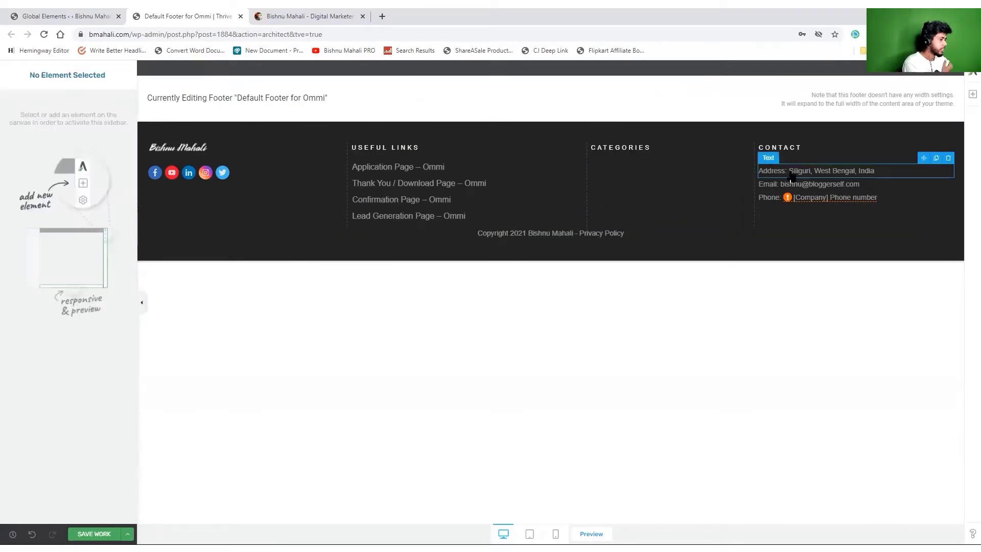
click(831, 170)
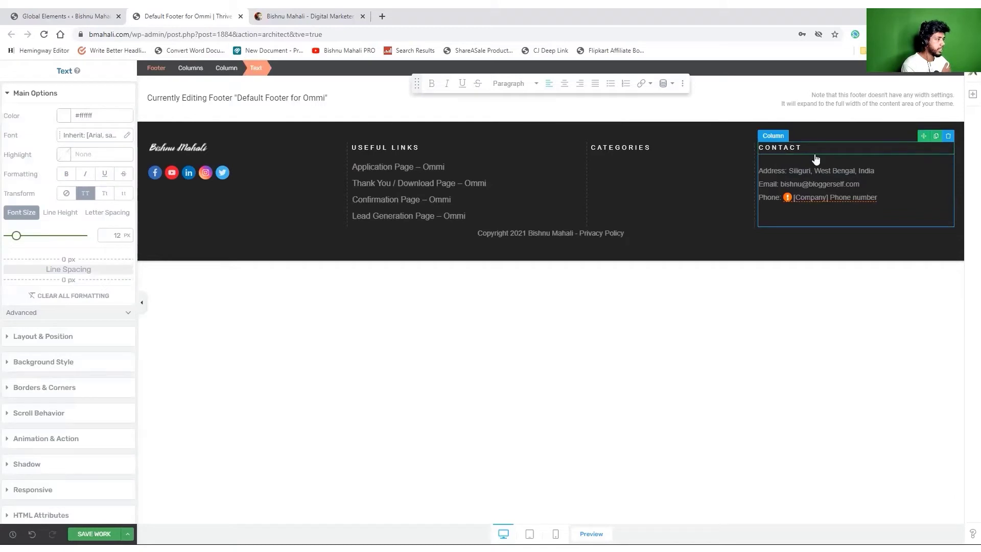
click(948, 136)
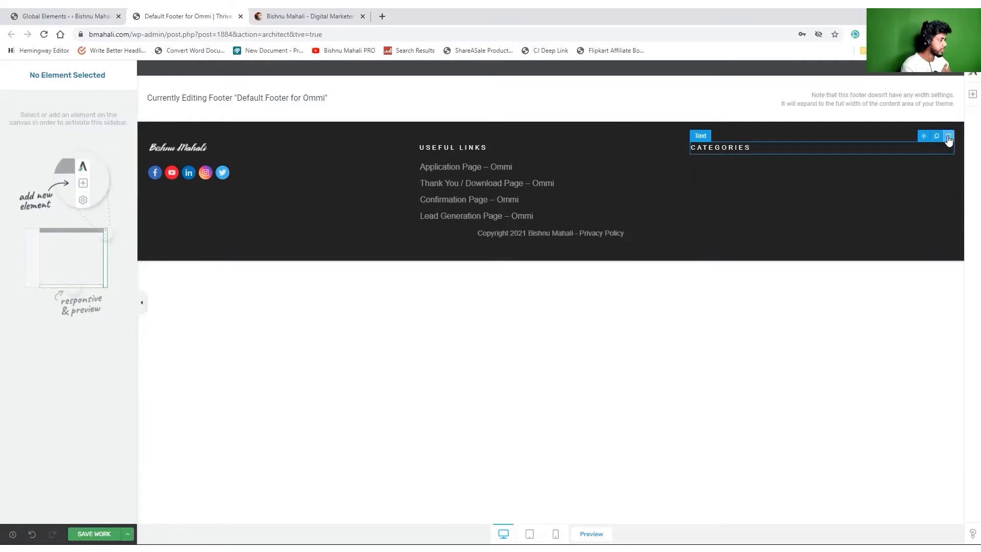
click(949, 136)
click(948, 137)
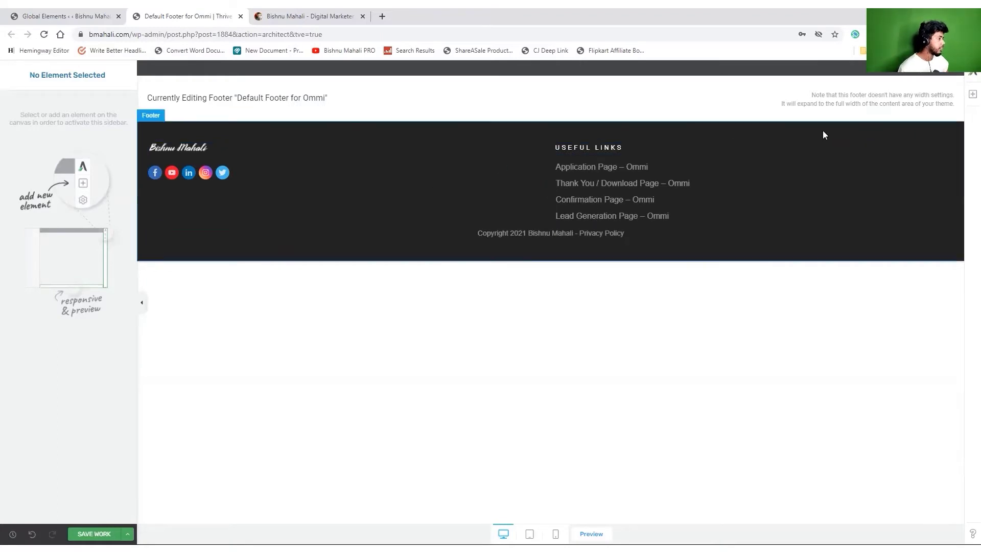
click(847, 144)
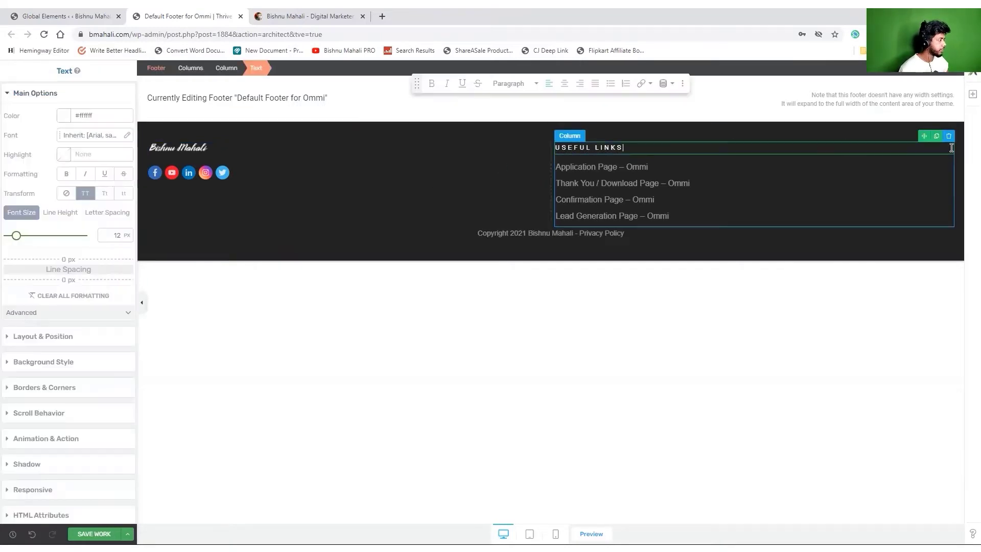
Delete the Useful Links column and vertically center the remaining logo-and-icons column
click(948, 138)
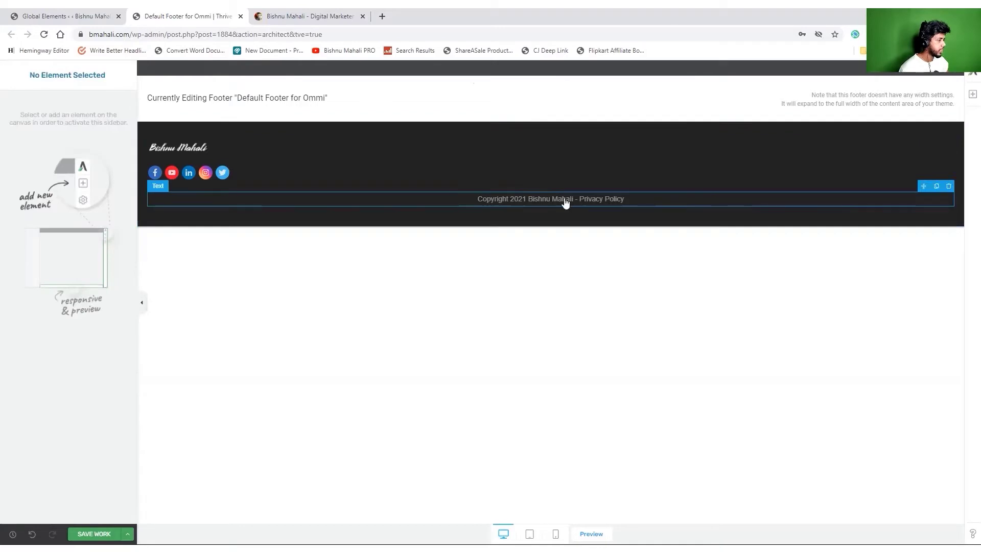
click(521, 168)
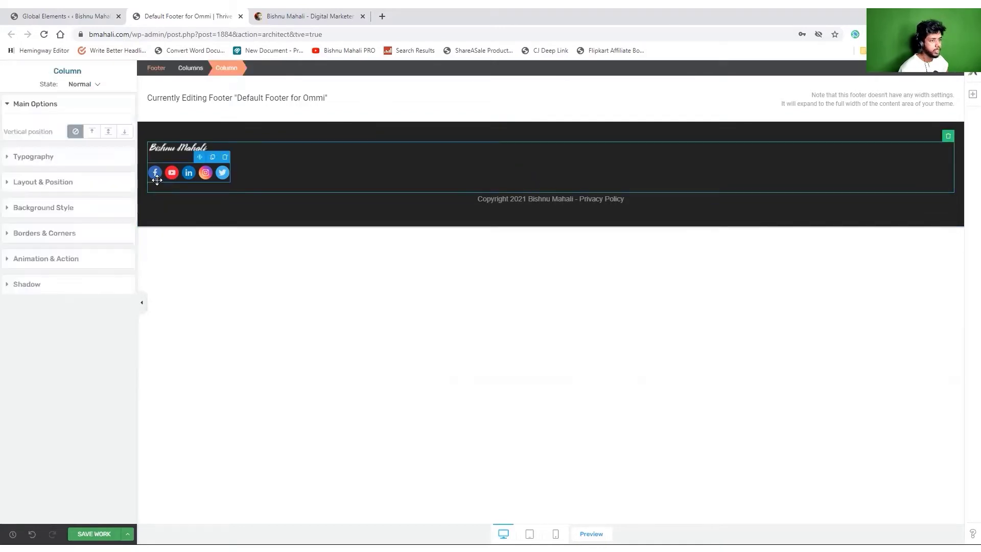
click(108, 131)
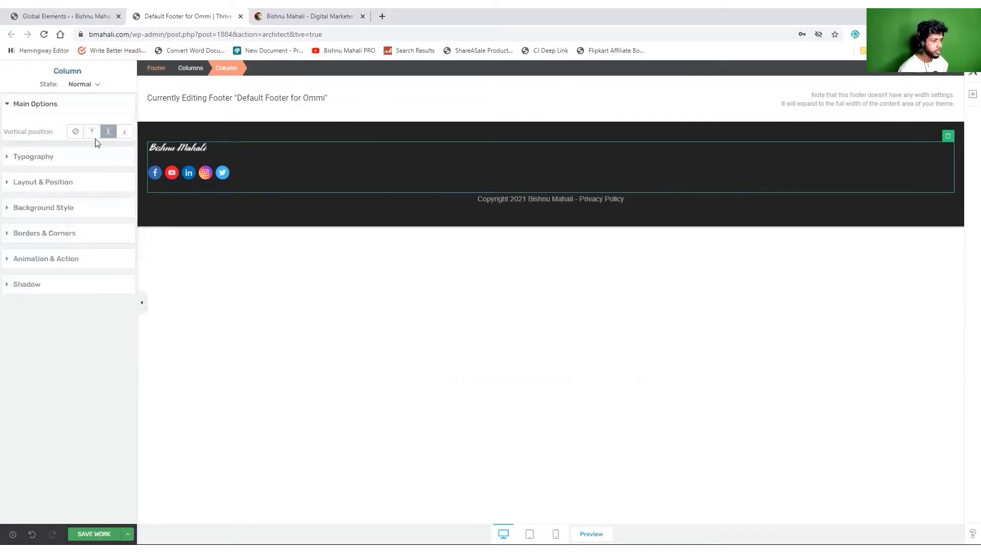
click(39, 182)
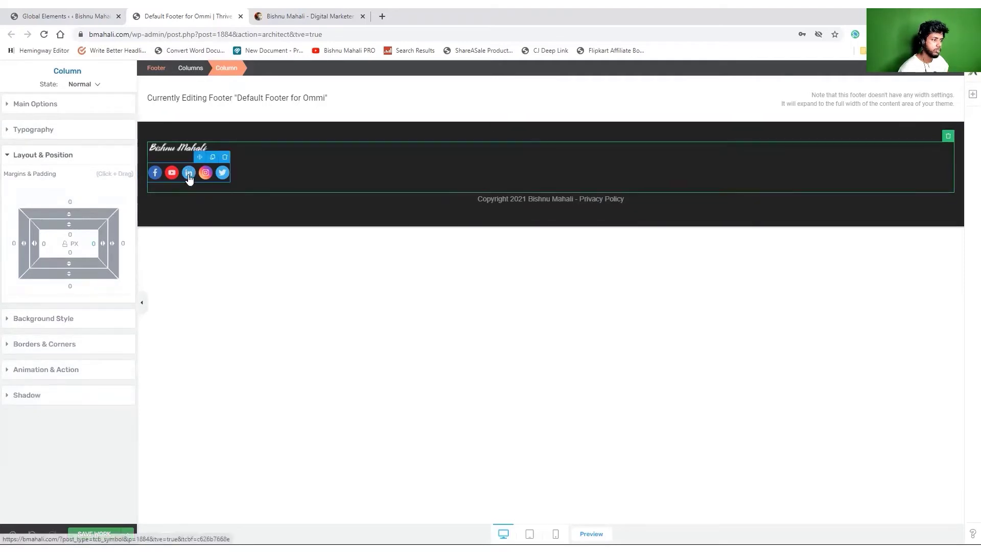
Center-align the social icons and the logo, then save the footer with Ctrl+S
click(189, 174)
click(103, 271)
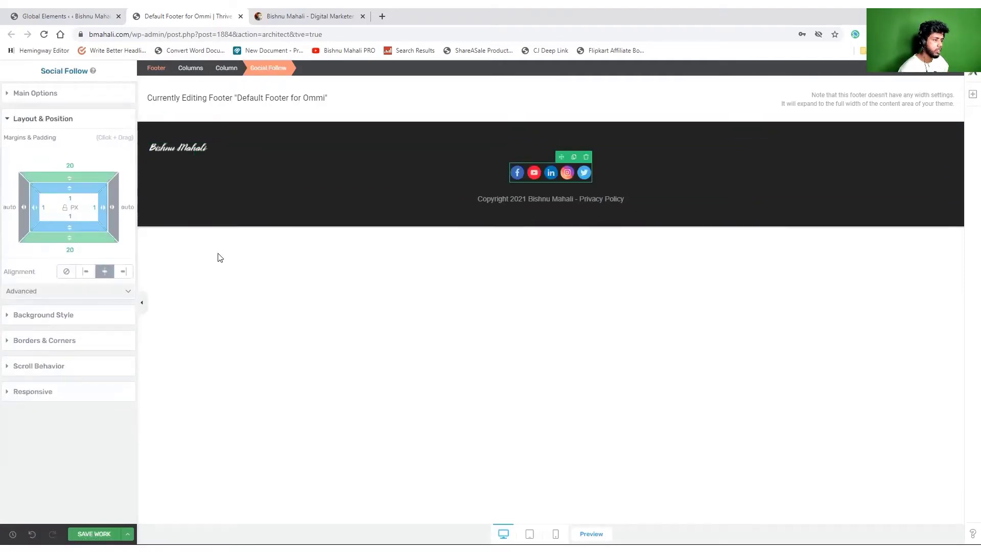
click(178, 147)
click(104, 282)
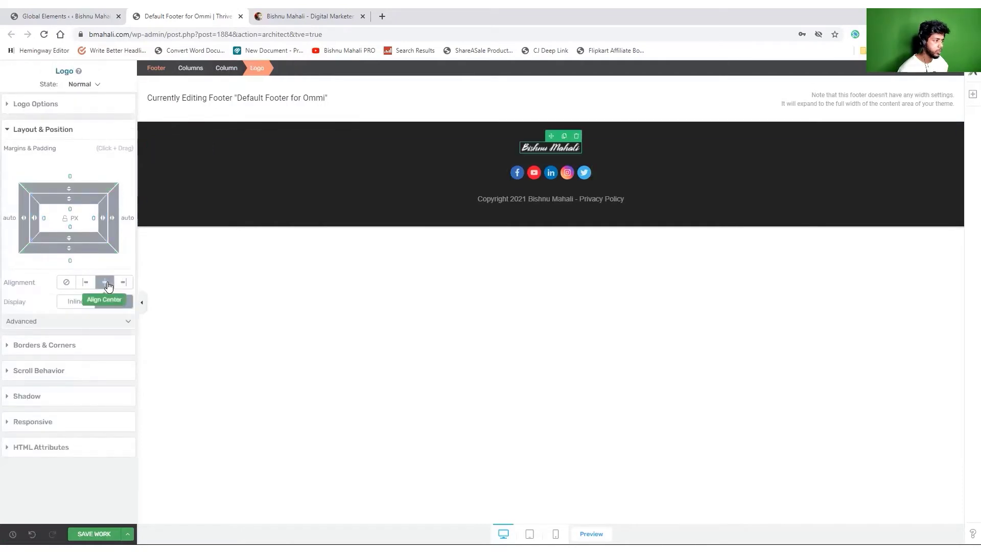
click(642, 95)
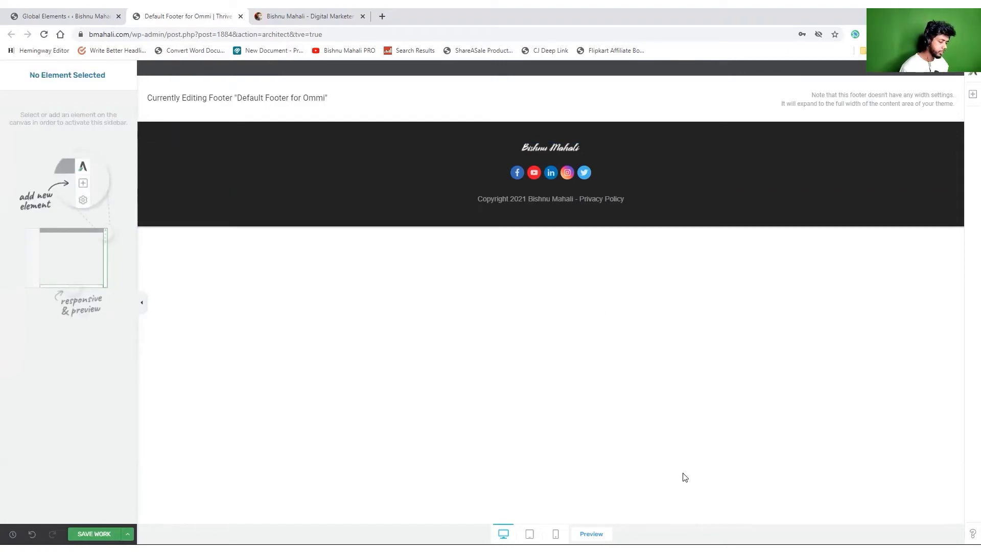
key(ctrl+s)
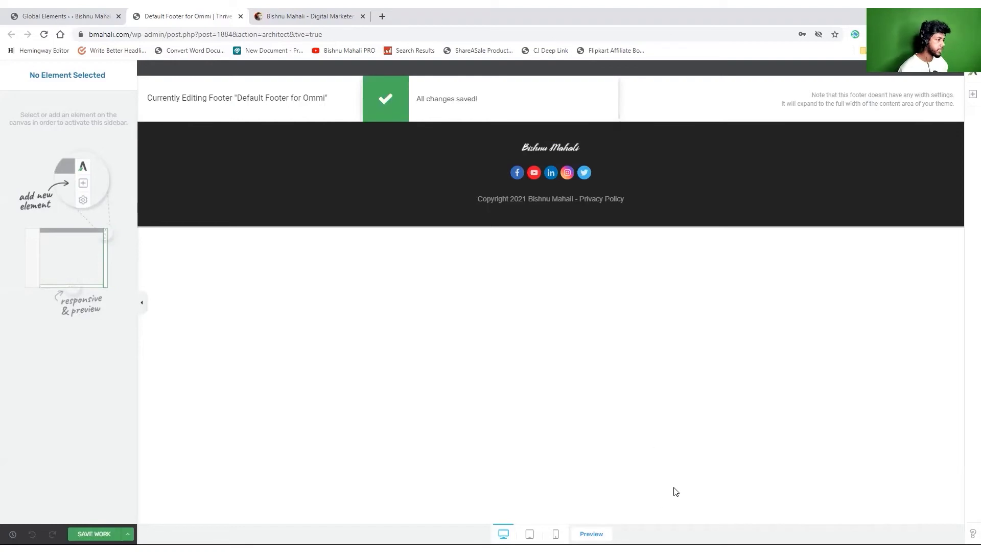
click(294, 16)
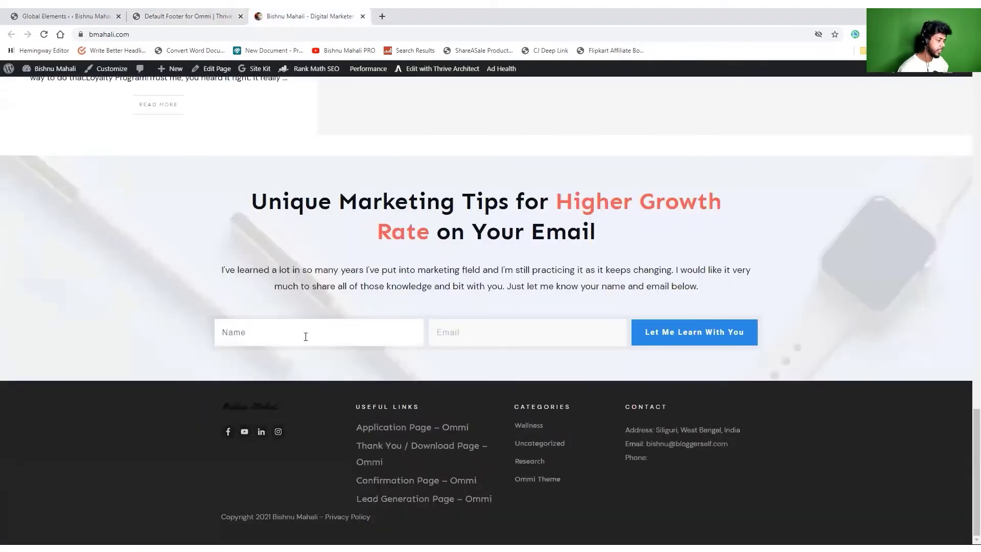
key(F5)
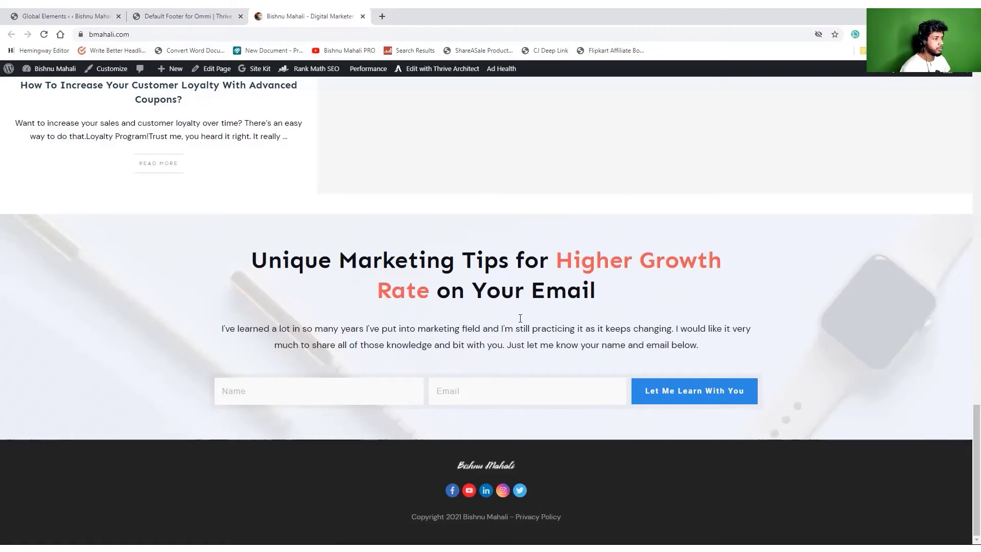
Remove the dash before Privacy Policy and move Privacy Policy onto its own line
key(ctrl+shift+Tab)
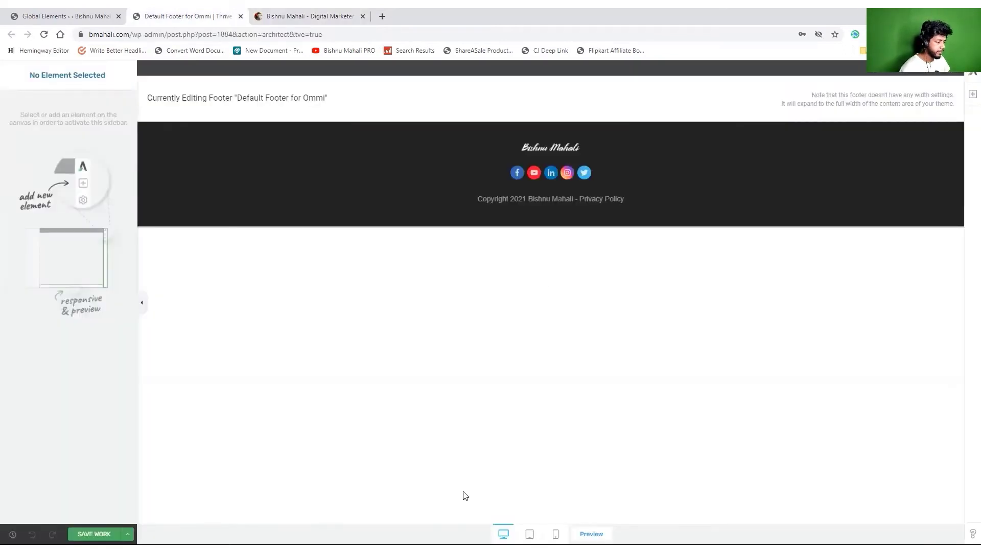
click(595, 198)
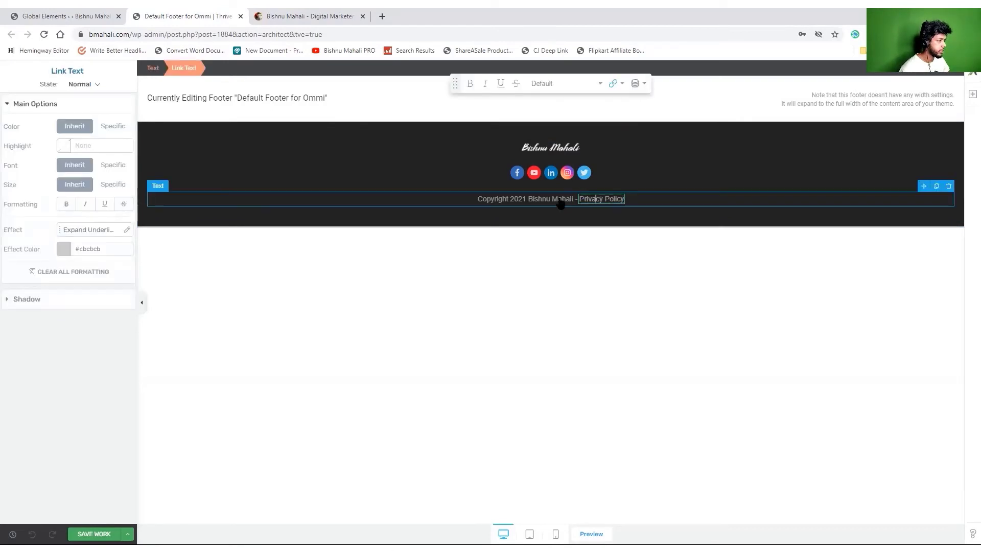
double_click(561, 199)
click(587, 199)
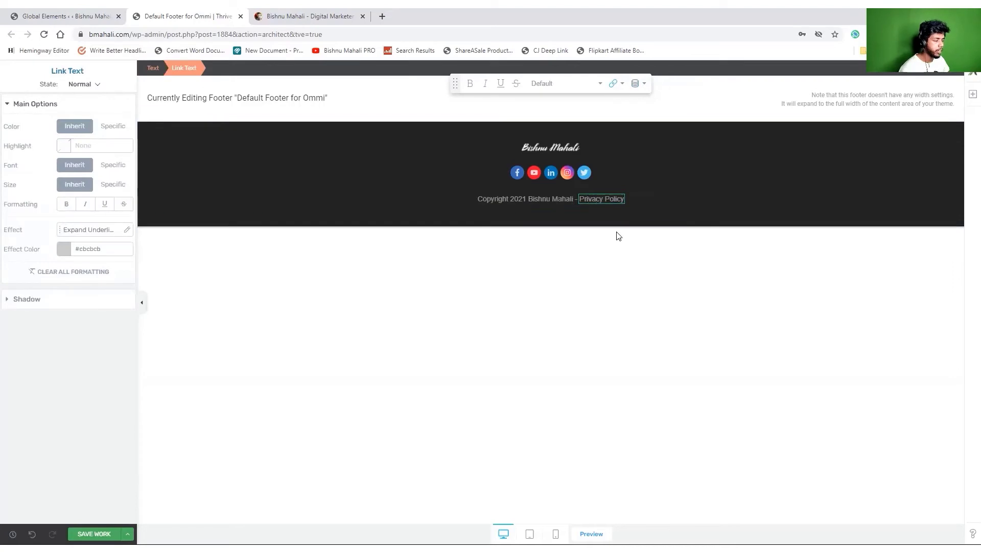
click(636, 194)
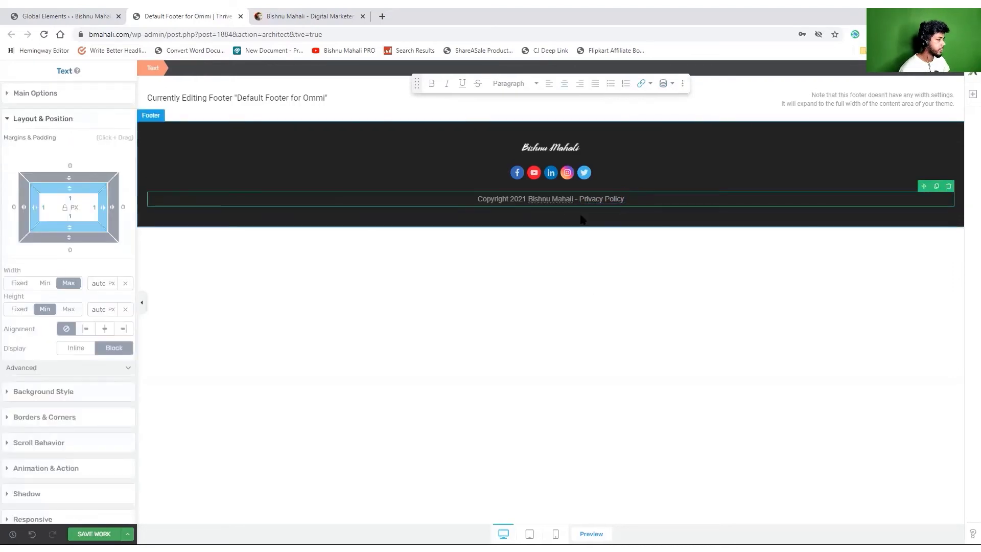
click(584, 198)
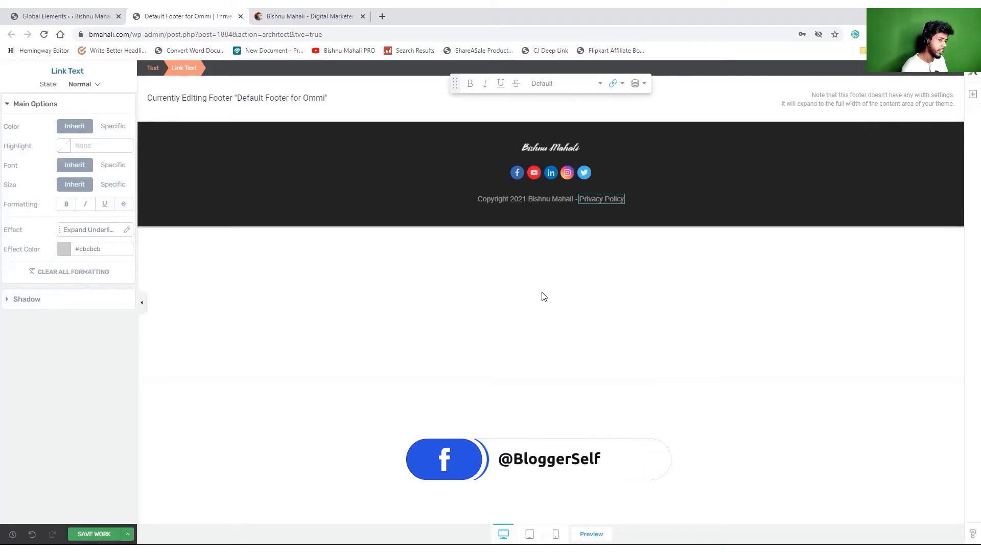
click(577, 201)
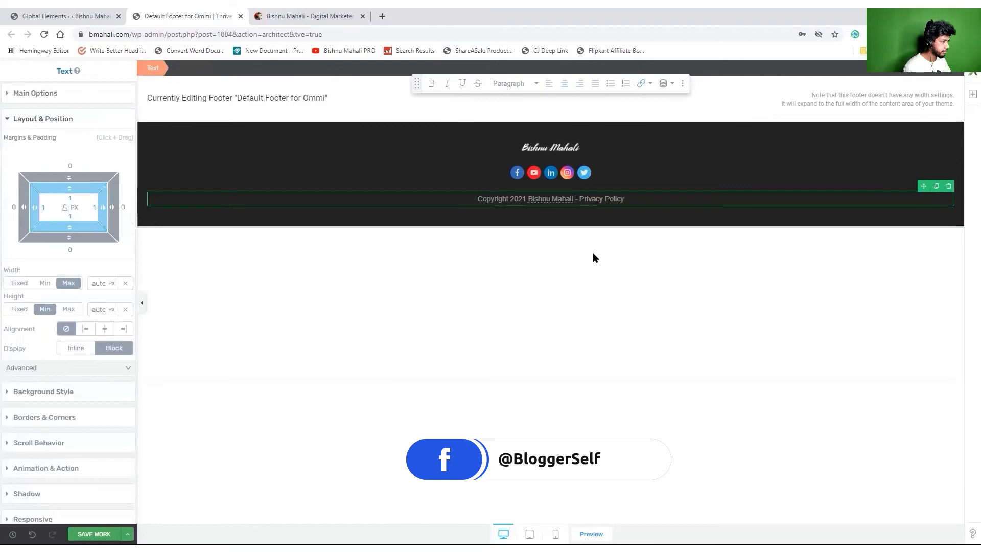
key(BackSpace)
key(Return)
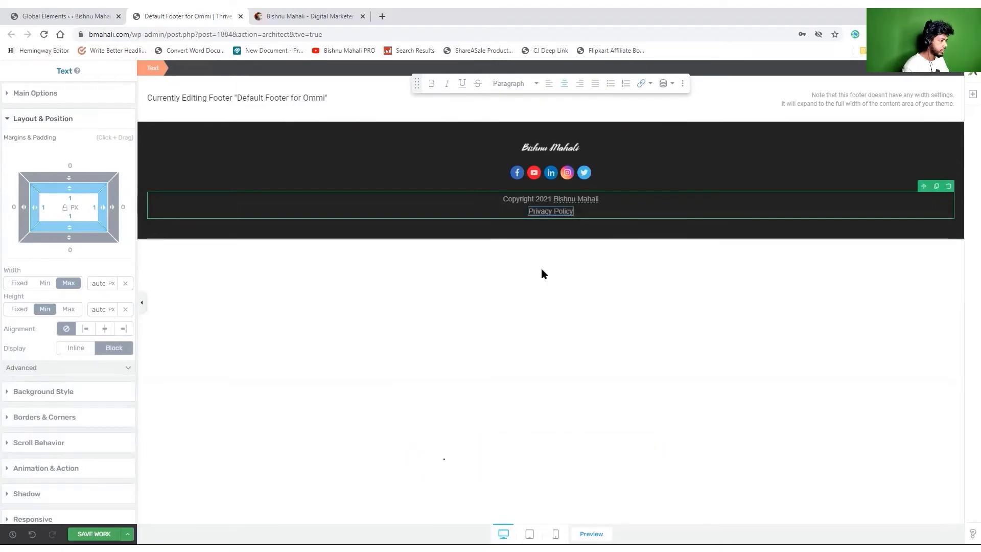
Add 'Terms Of Service' after Privacy Policy, linked via the Global fields Terms Of Service dynamic link
click(588, 208)
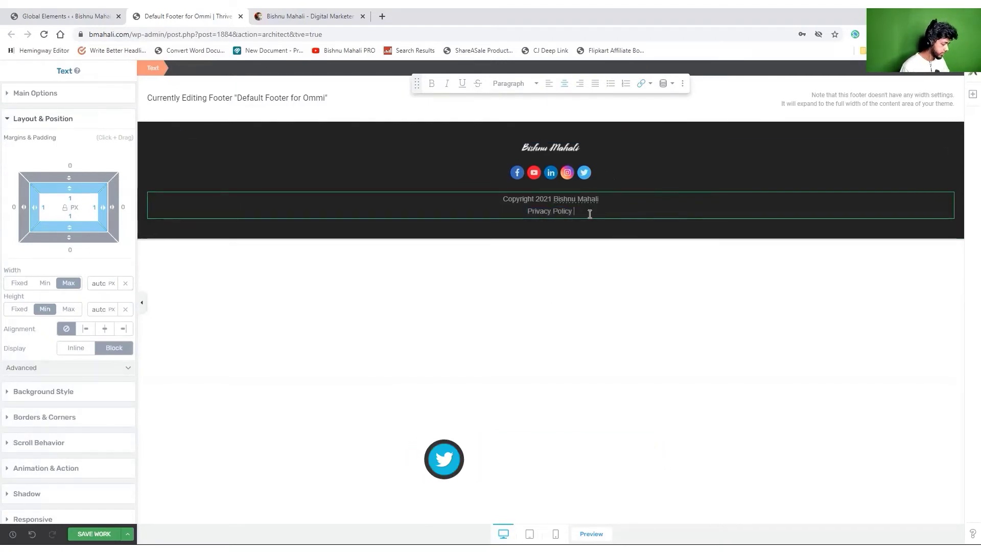
text(Term)
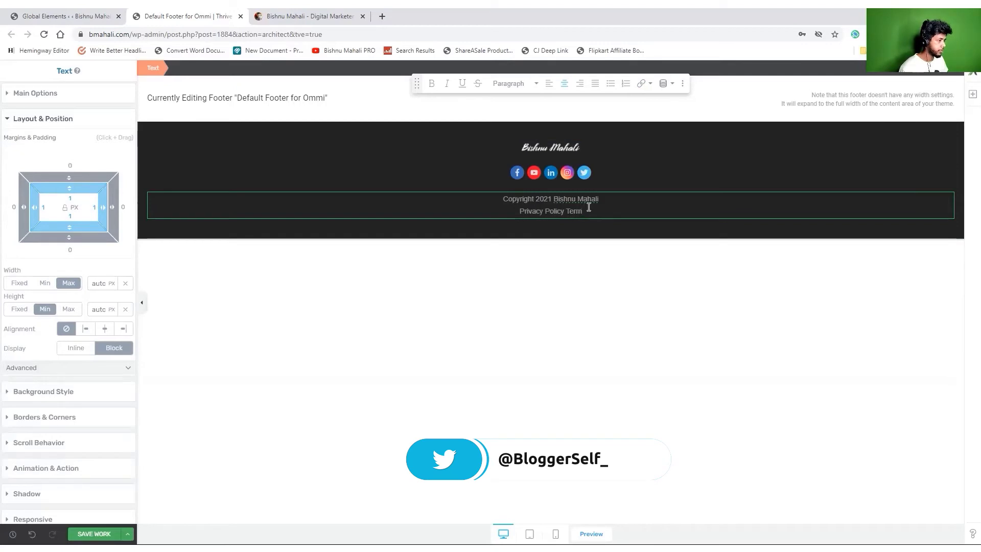
text(s Of)
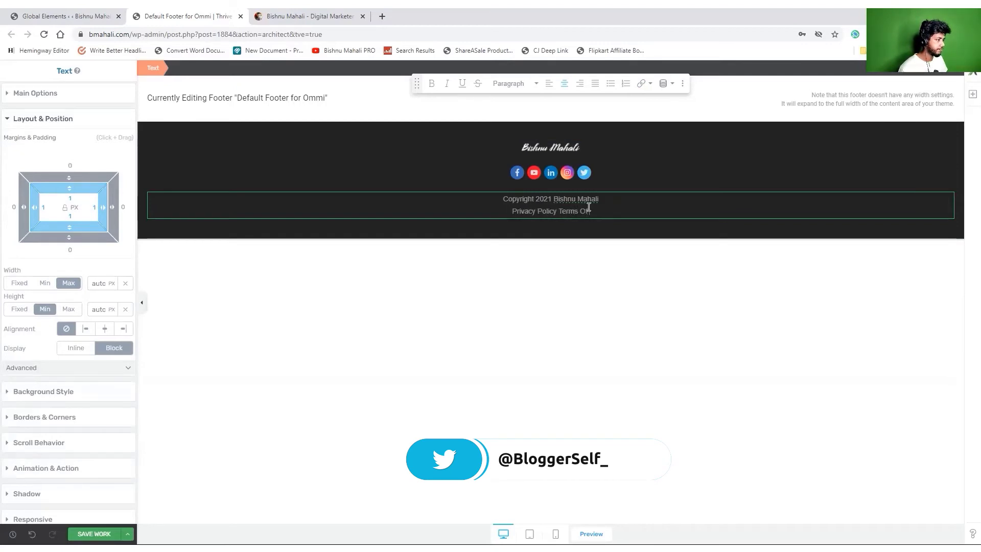
text( Service)
drag(547, 211, 599, 224)
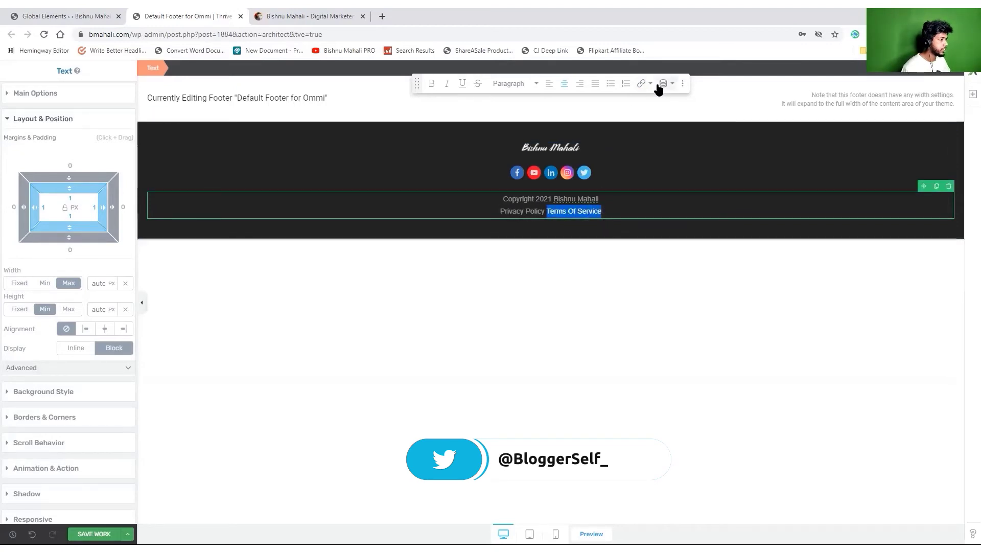
click(665, 84)
click(618, 118)
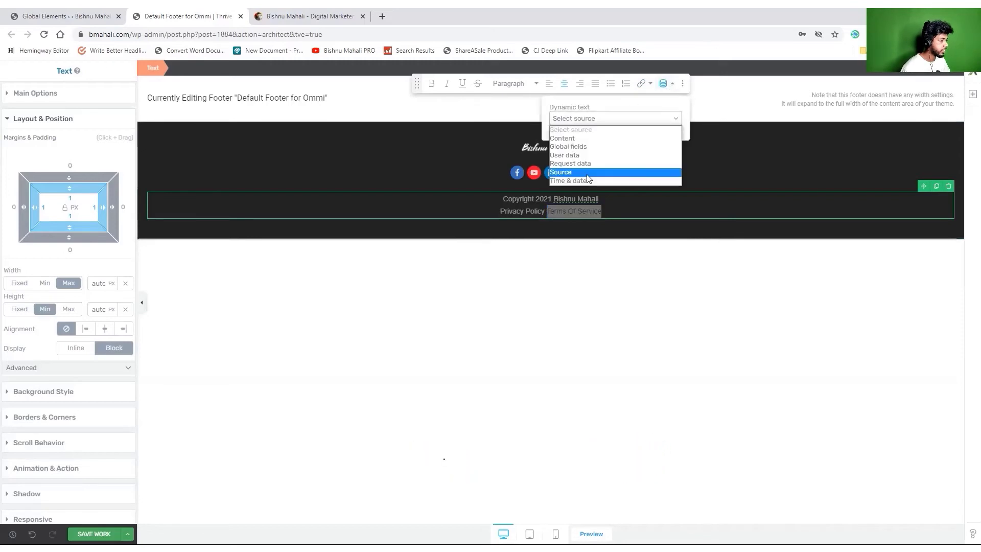
click(572, 146)
click(588, 141)
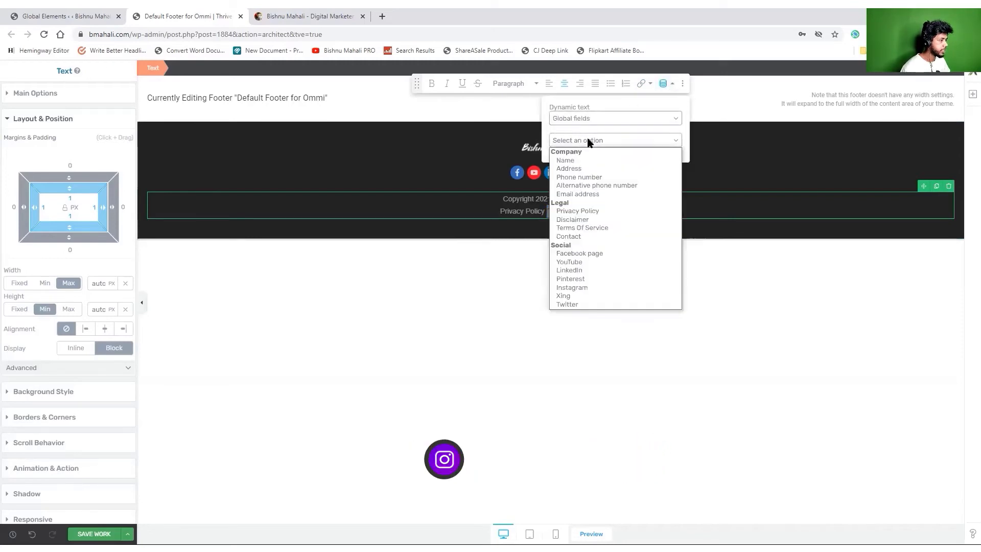
click(582, 228)
click(664, 162)
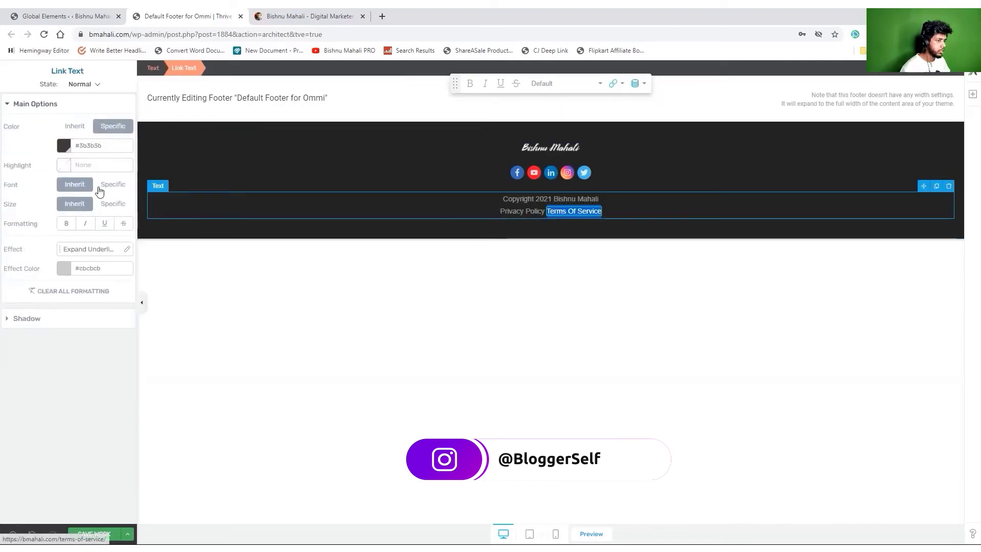
click(444, 219)
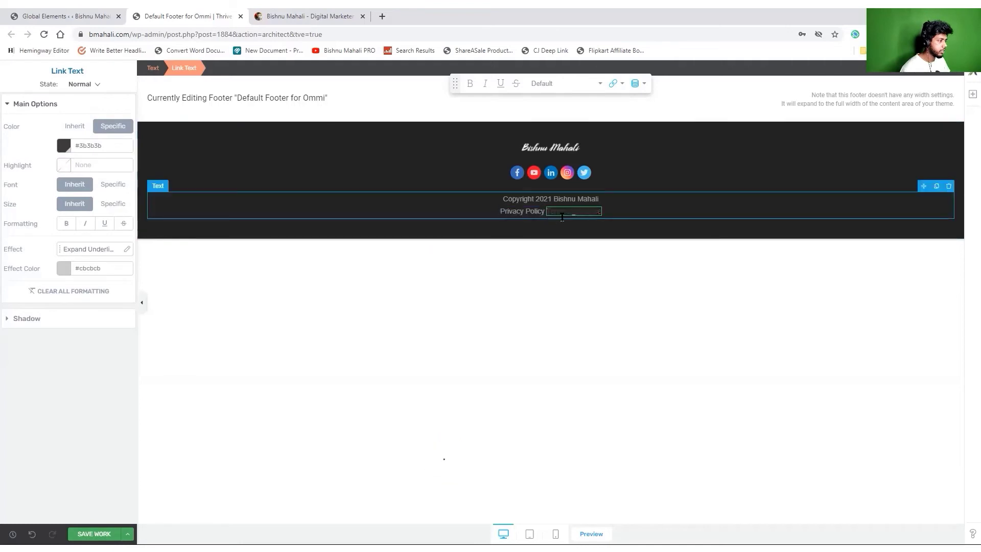
click(545, 211)
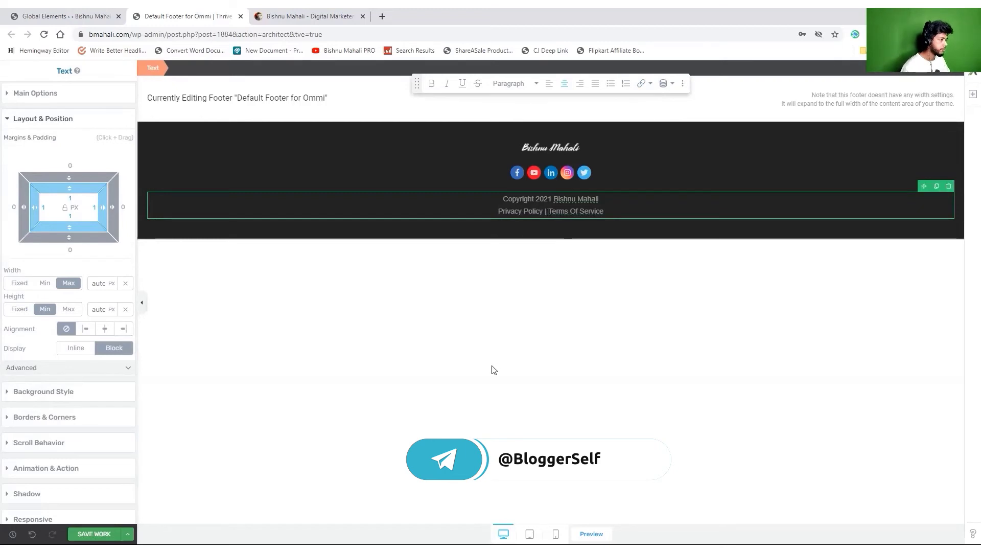
Wrap the copyright year 2021 in brackets
click(368, 162)
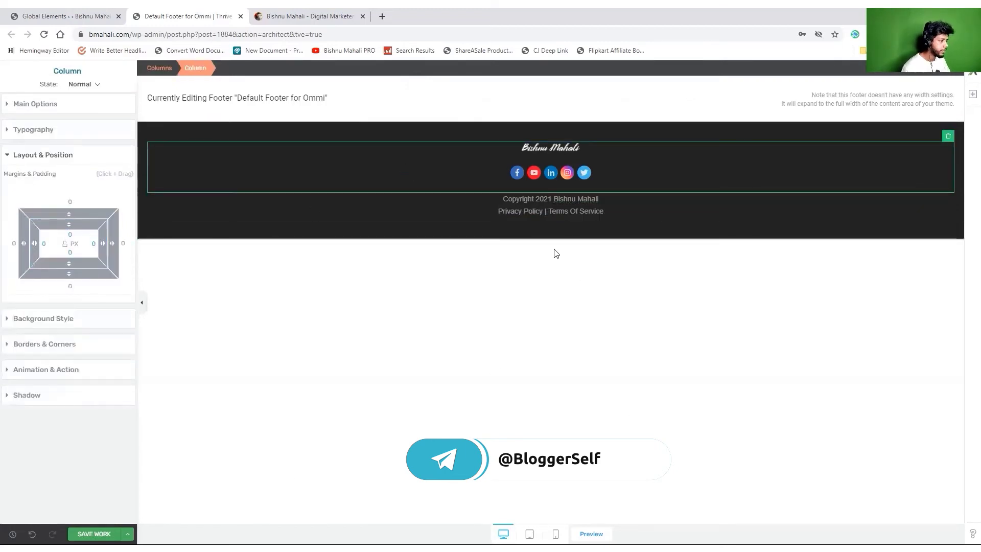
click(538, 200)
text(()
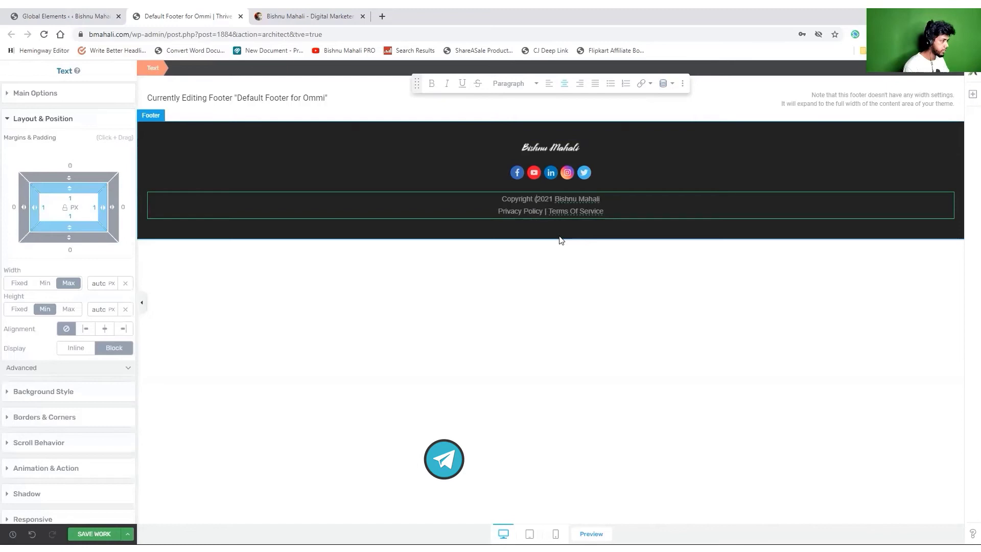
click(551, 199)
text())
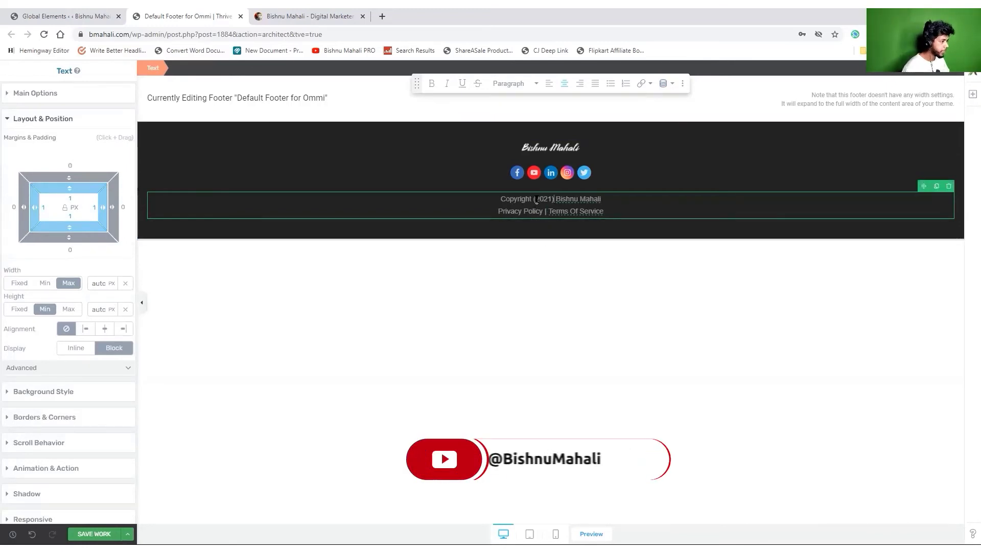
Replace 2021 with a dynamic Time & date Year field
drag(536, 200, 551, 201)
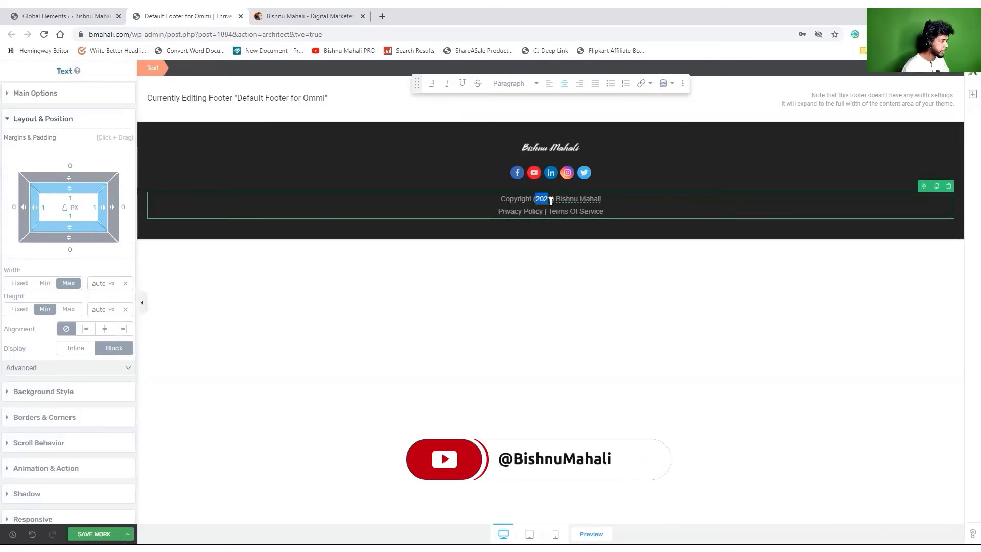
click(663, 83)
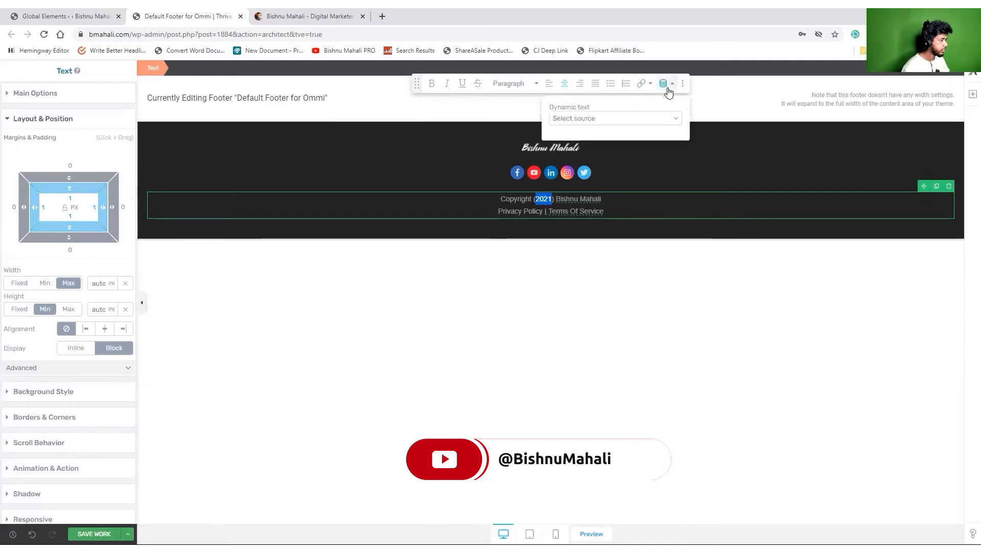
click(608, 121)
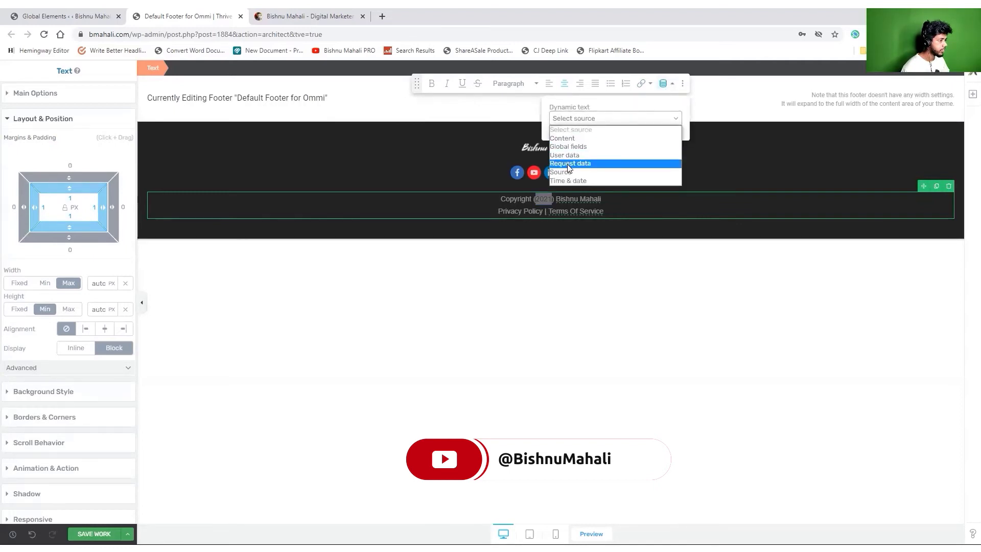
click(568, 181)
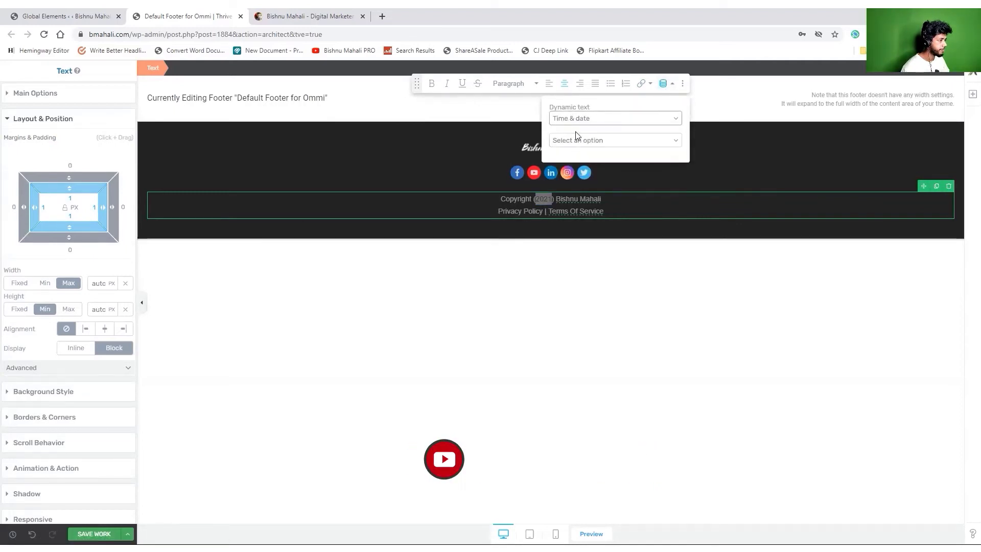
click(583, 141)
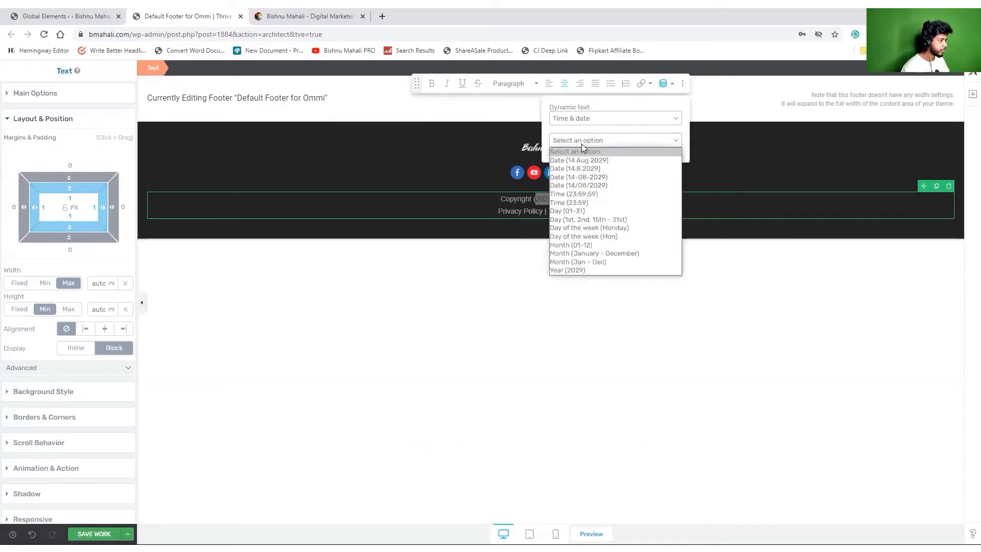
click(565, 270)
click(658, 163)
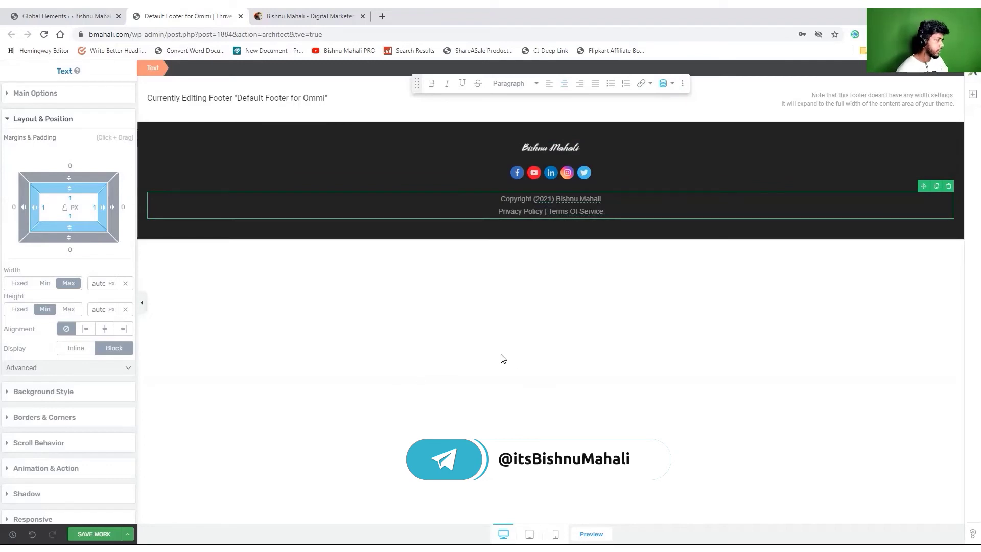
click(416, 124)
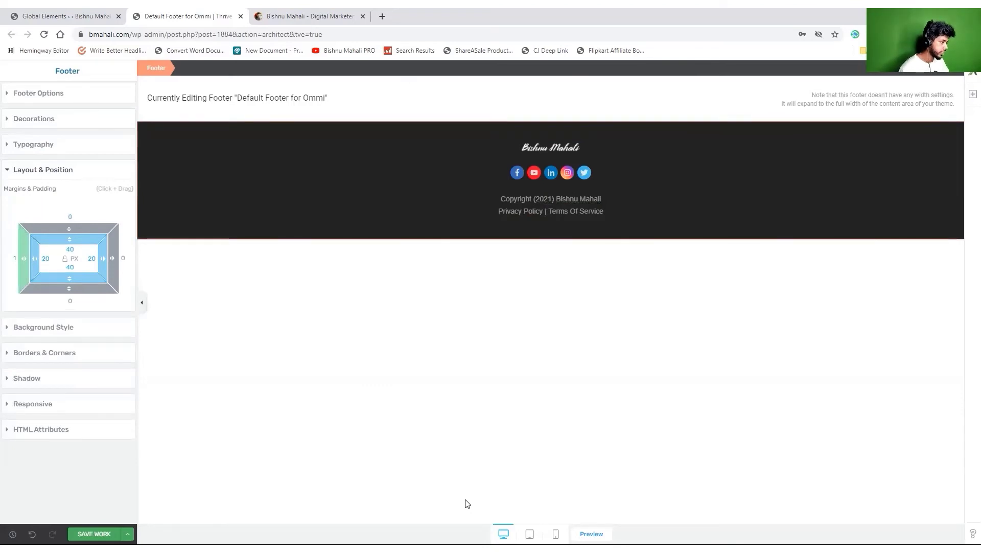
Save the footer, then open 'How To Increase Your Customer Loyalty With Advanced Coupons?' on the live site
key(ctrl+s)
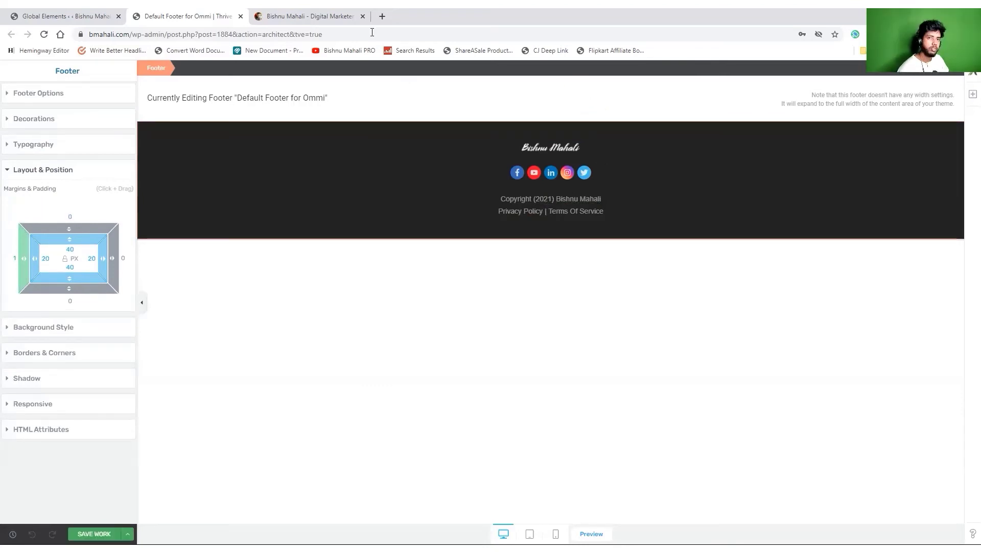
key(ctrl+Tab)
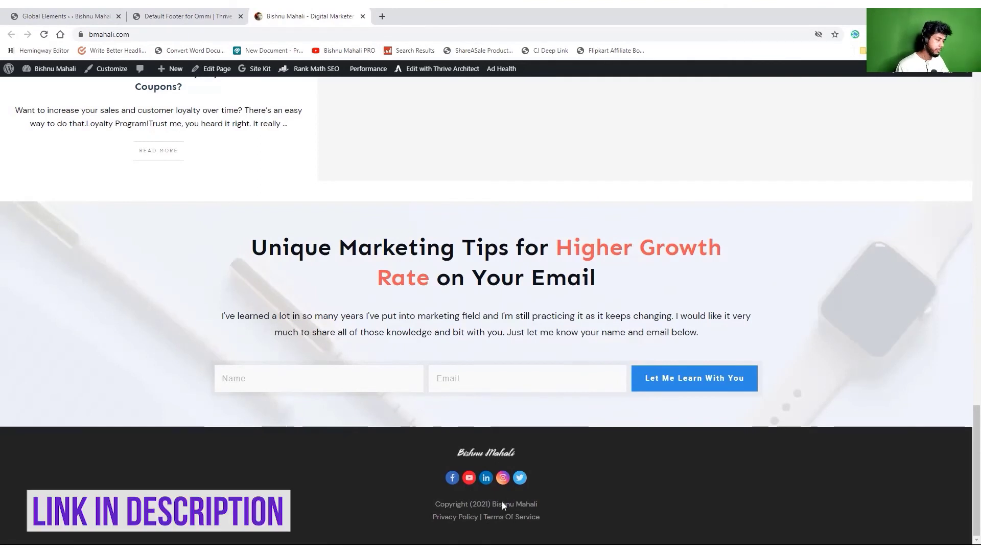
scroll(209, 467, up, 5)
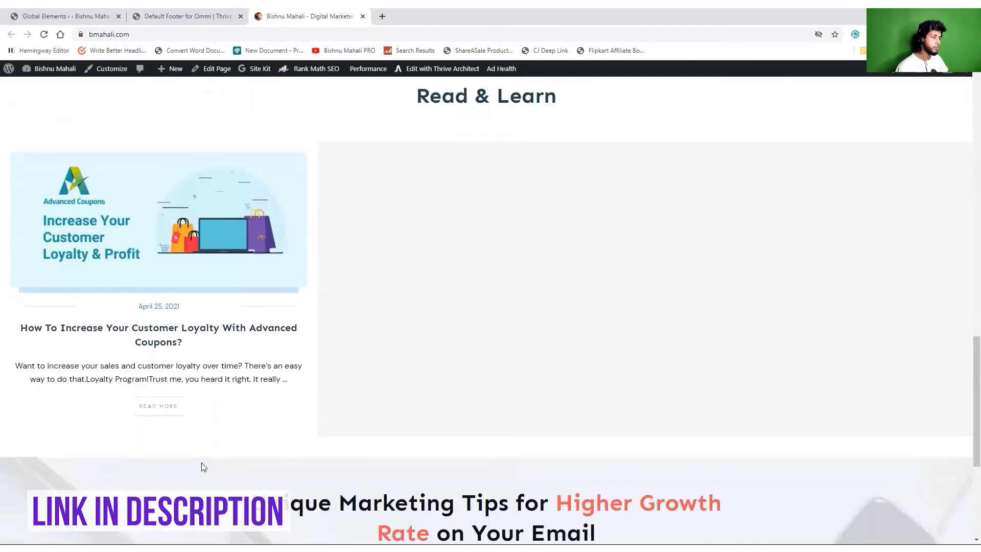
click(149, 407)
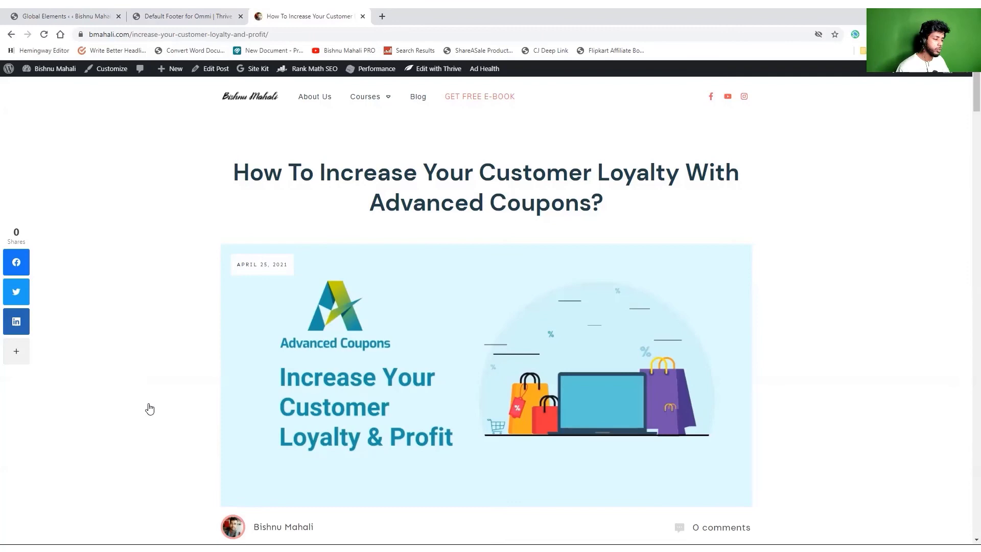
scroll(149, 408, down, 10)
scroll(149, 409, up, 6)
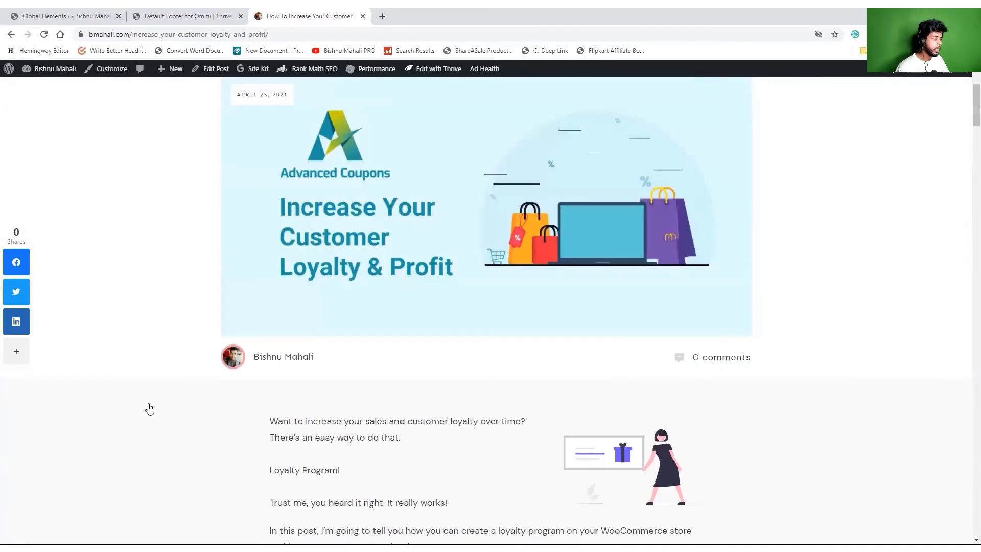
scroll(150, 409, up, 4)
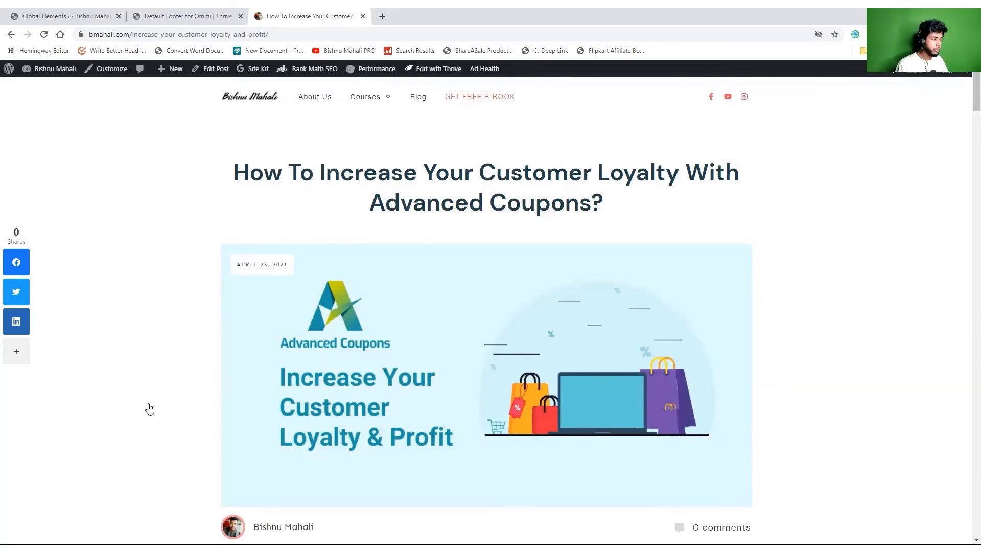
scroll(150, 409, down, 3)
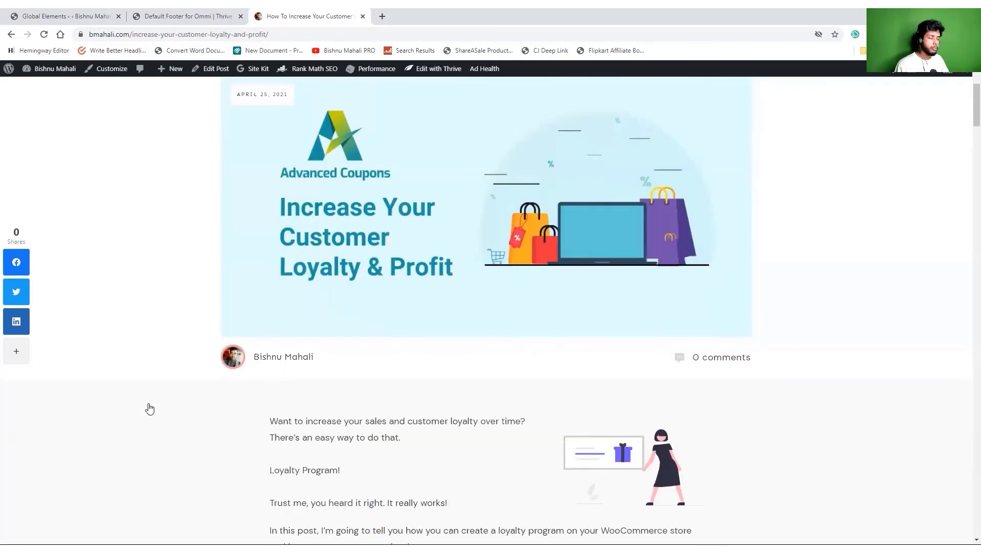
scroll(150, 409, down, 2)
scroll(149, 408, up, 5)
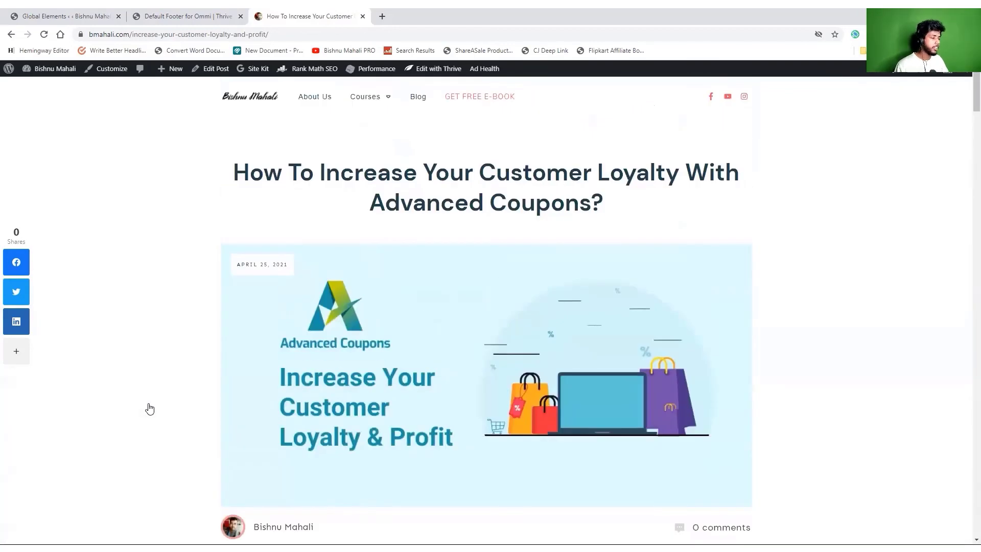
scroll(149, 409, down, 3)
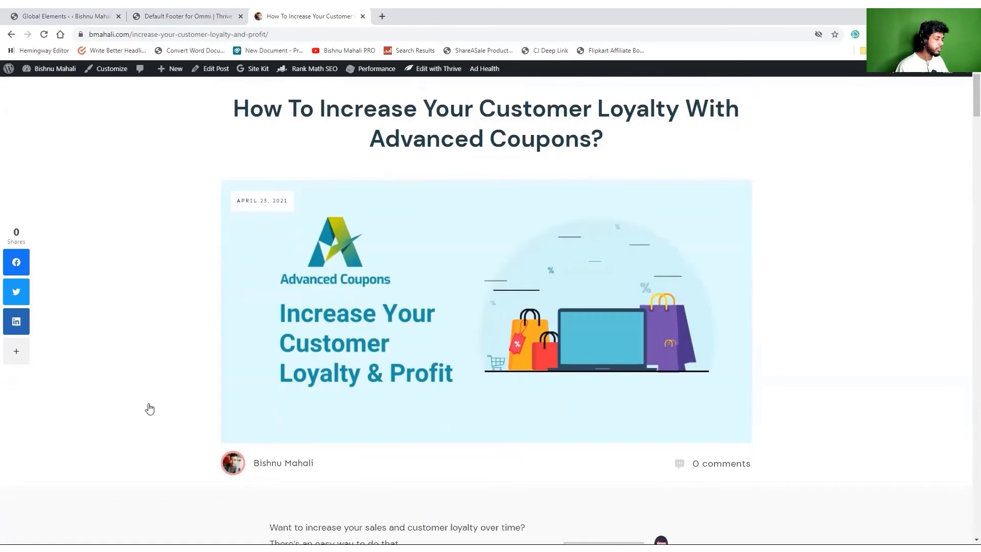
scroll(149, 409, down, 3)
scroll(150, 409, down, 2)
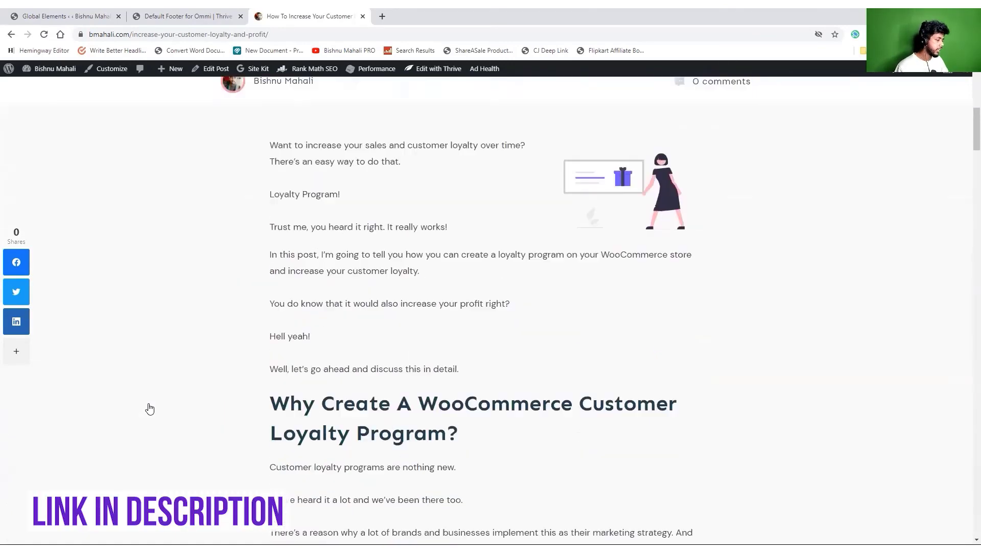
scroll(149, 409, up, 3)
scroll(149, 409, up, 6)
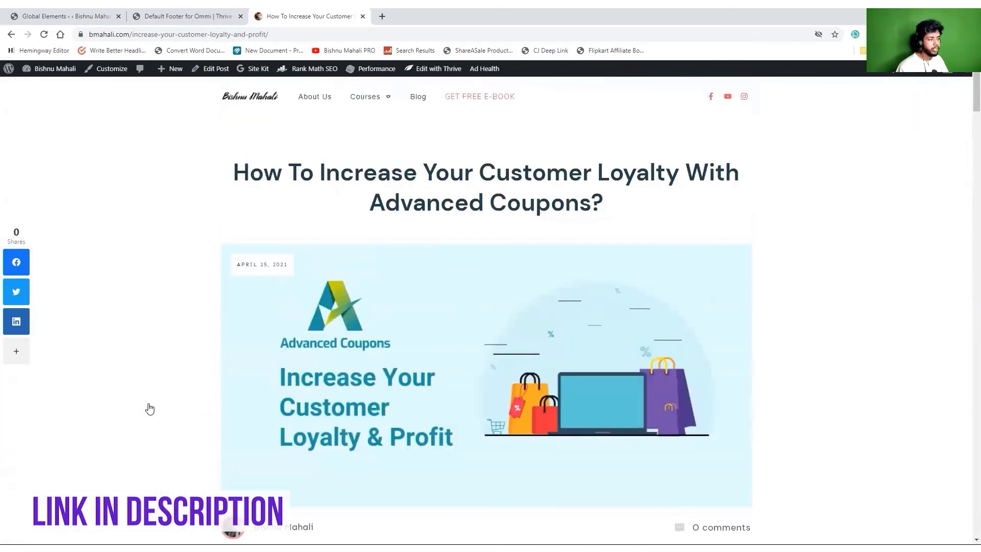
scroll(149, 409, down, 4)
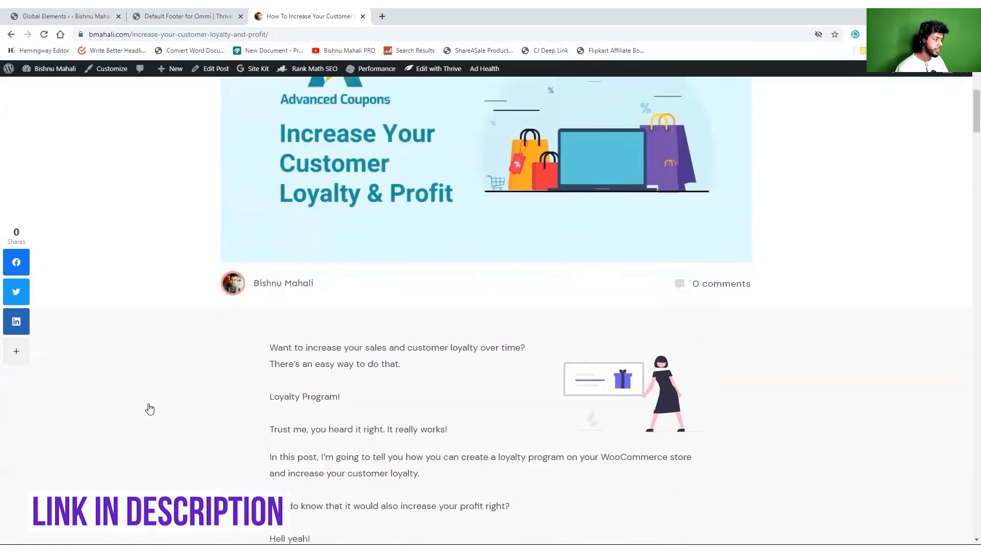
scroll(156, 397, up, 3)
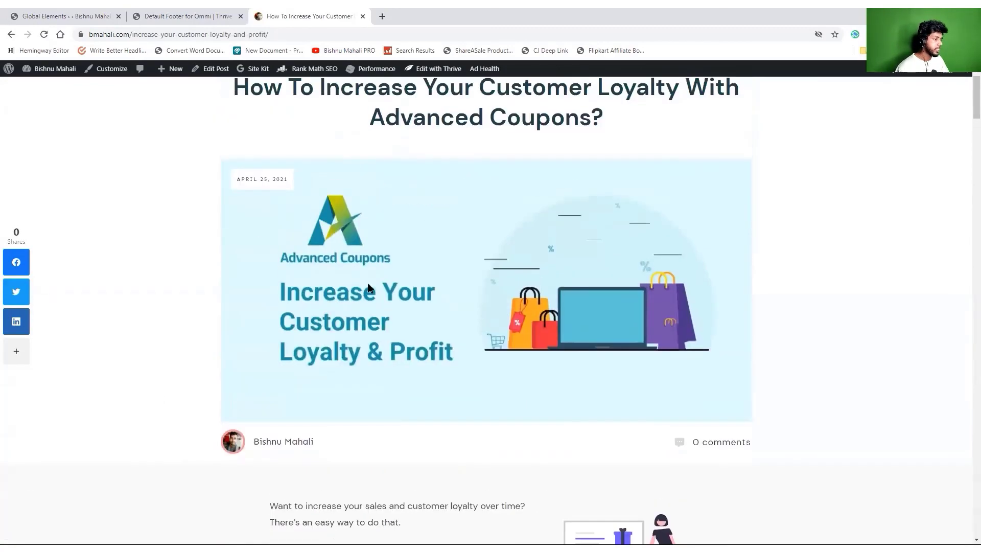
scroll(368, 288, down, 20)
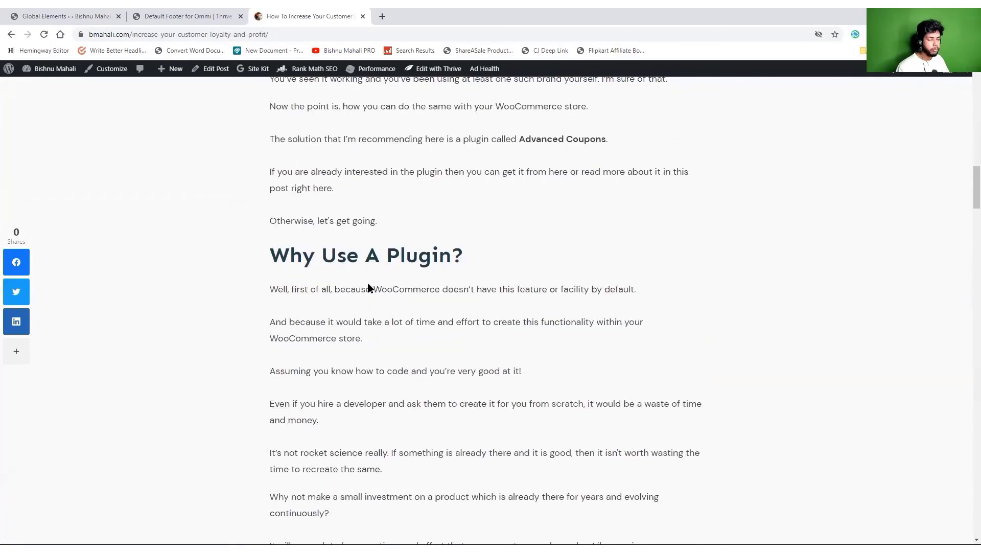
scroll(369, 286, down, 20)
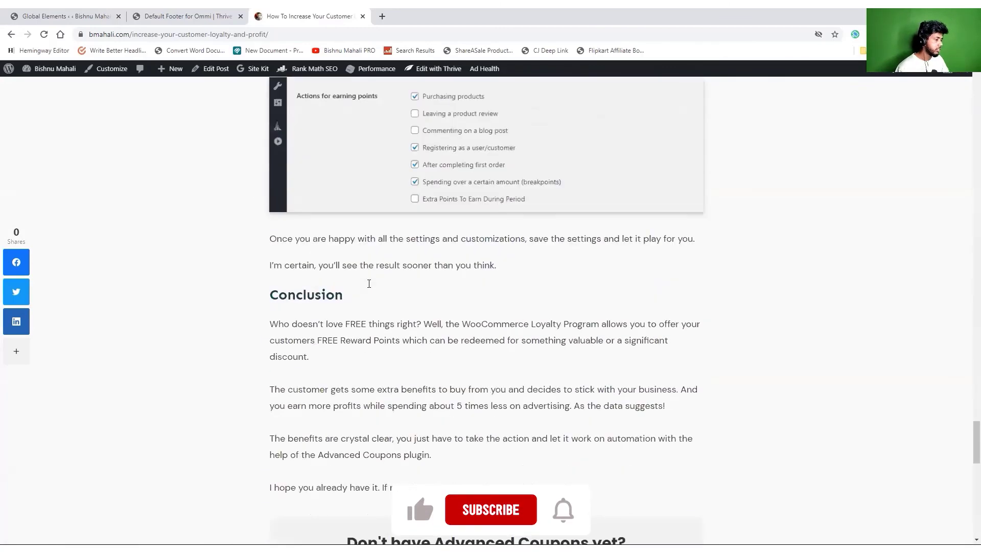
scroll(368, 284, down, 16)
scroll(368, 285, up, 8)
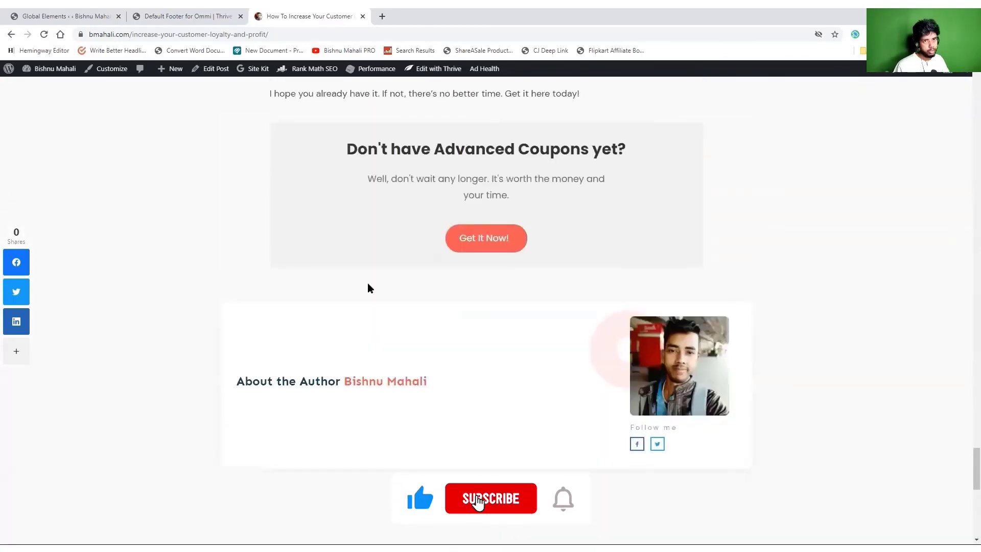